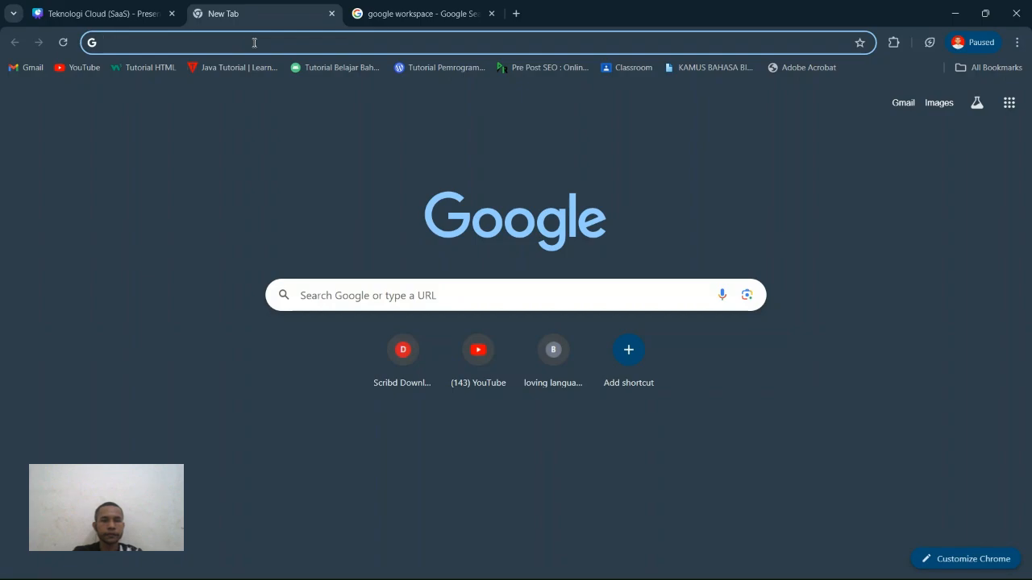
Step: Go to docs.google.com in the new browser tab
{"action": "type", "text": "docs.go"}
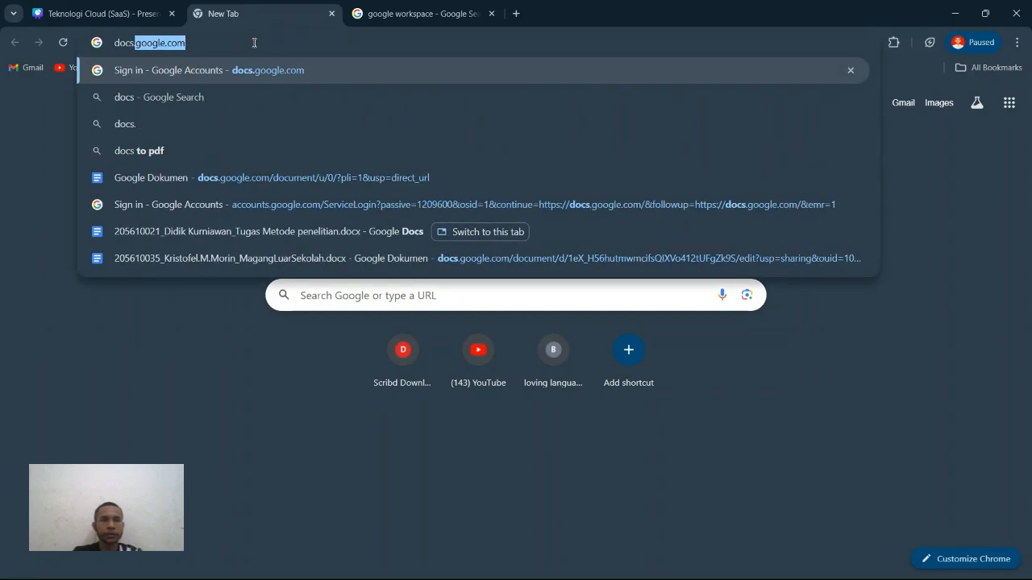
{"action": "type", "text": "ogle.com"}
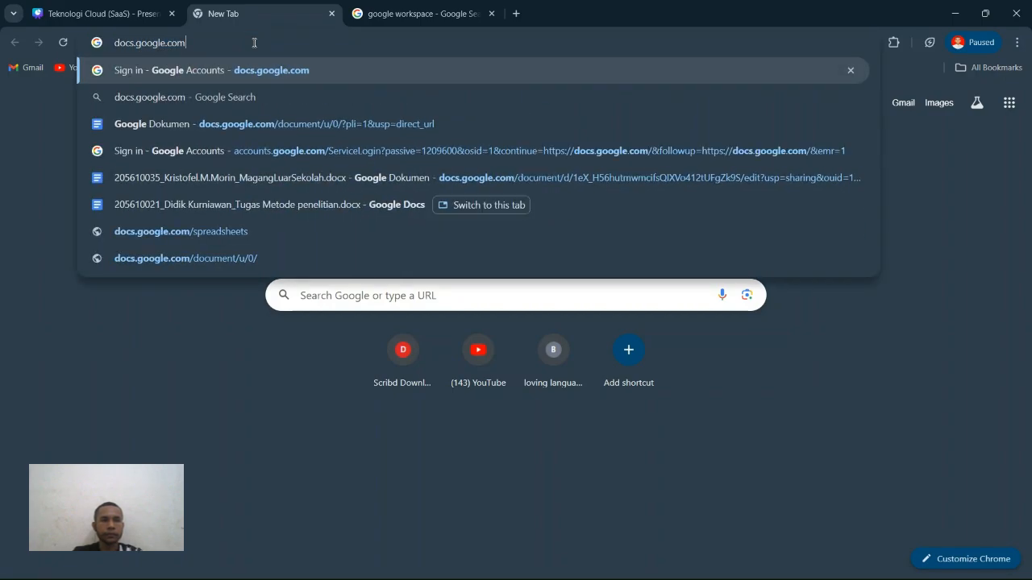
{"action": "key", "text": "Return"}
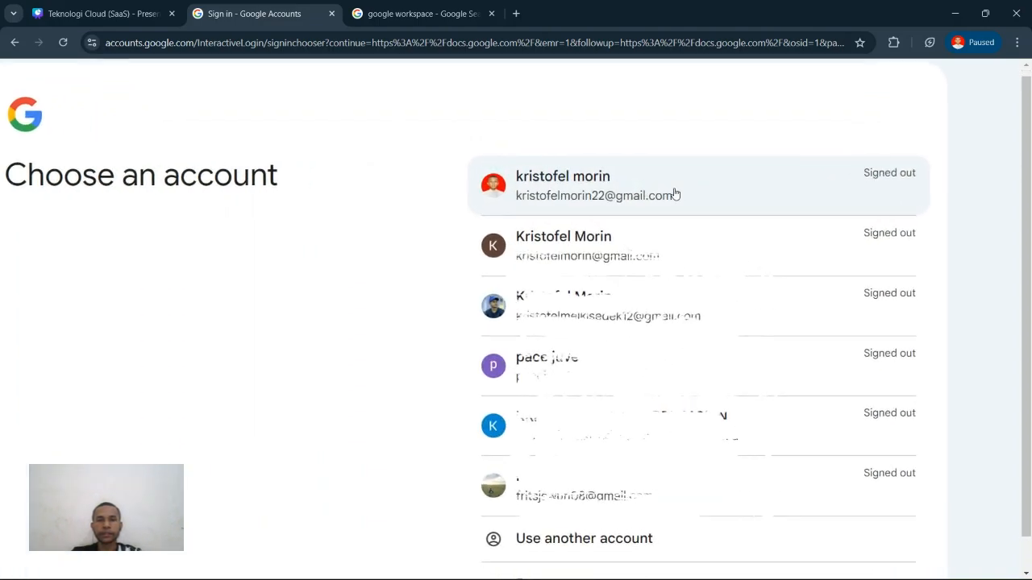
Step: Sign in with the first listed Google account by entering the account password
{"action": "left_click", "coordinate": [666, 196]}
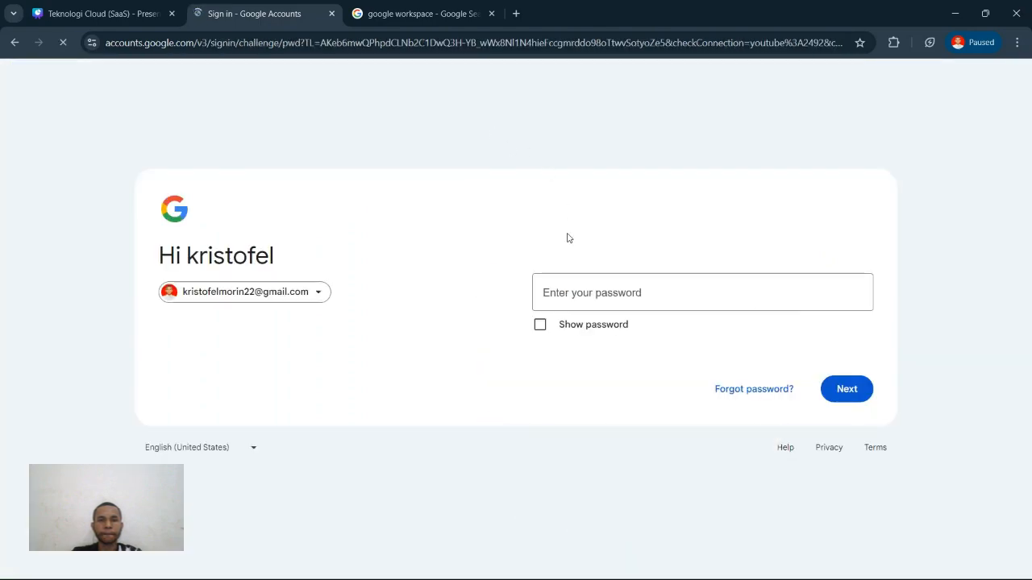
{"action": "left_click", "coordinate": [600, 296]}
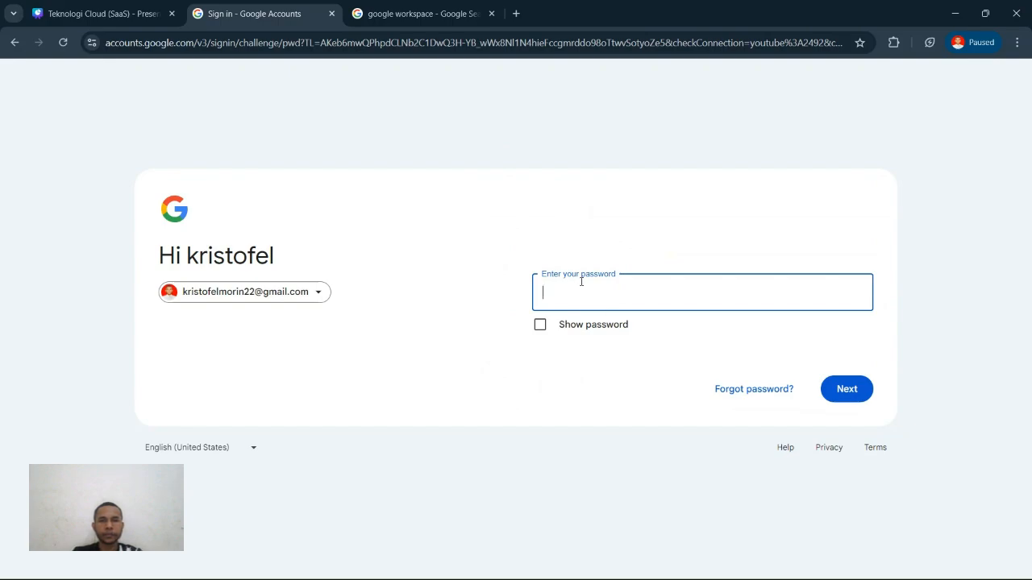
{"action": "type", "text": "*********"}
{"action": "key", "text": "Return"}
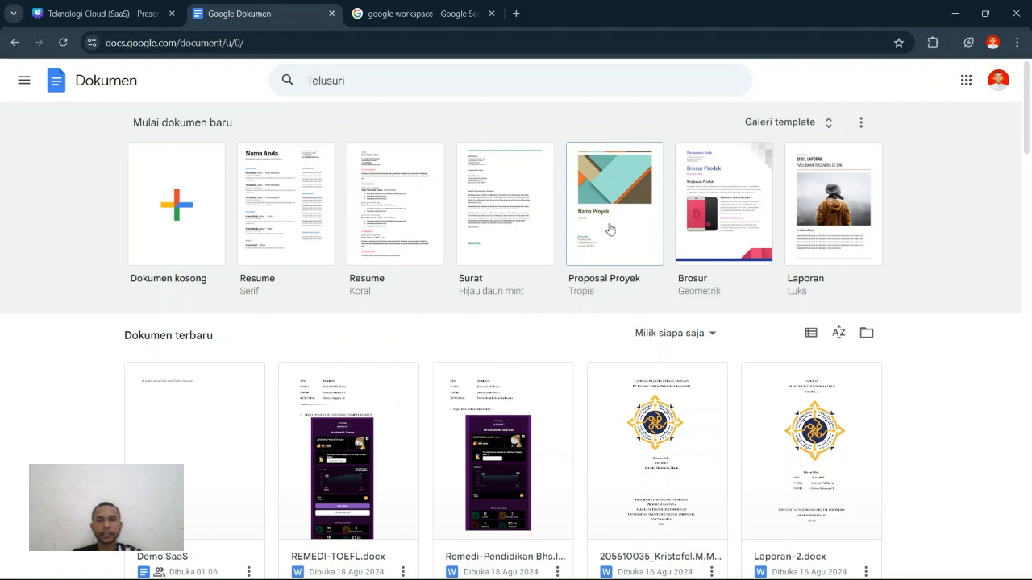
Step: Examine the new-document templates and look through the categories in the full template gallery
{"action": "scroll", "coordinate": [623, 187], "scroll_direction": "up", "scroll_amount": 3}
{"action": "scroll", "coordinate": [622, 189], "scroll_direction": "down", "scroll_amount": 1}
{"action": "scroll", "coordinate": [557, 196], "scroll_direction": "up", "scroll_amount": 1}
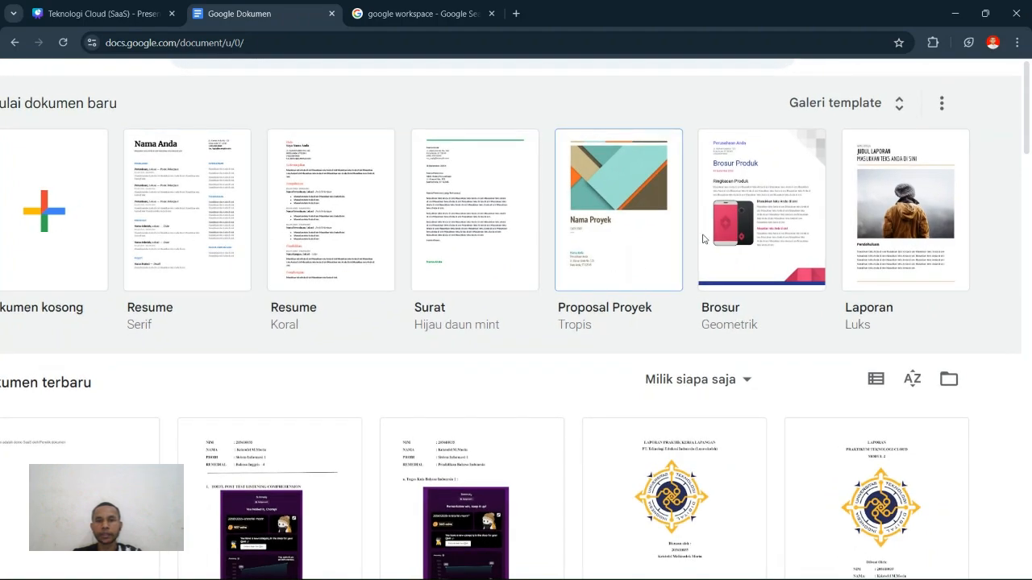
{"action": "scroll", "coordinate": [929, 142], "scroll_direction": "down", "scroll_amount": 3}
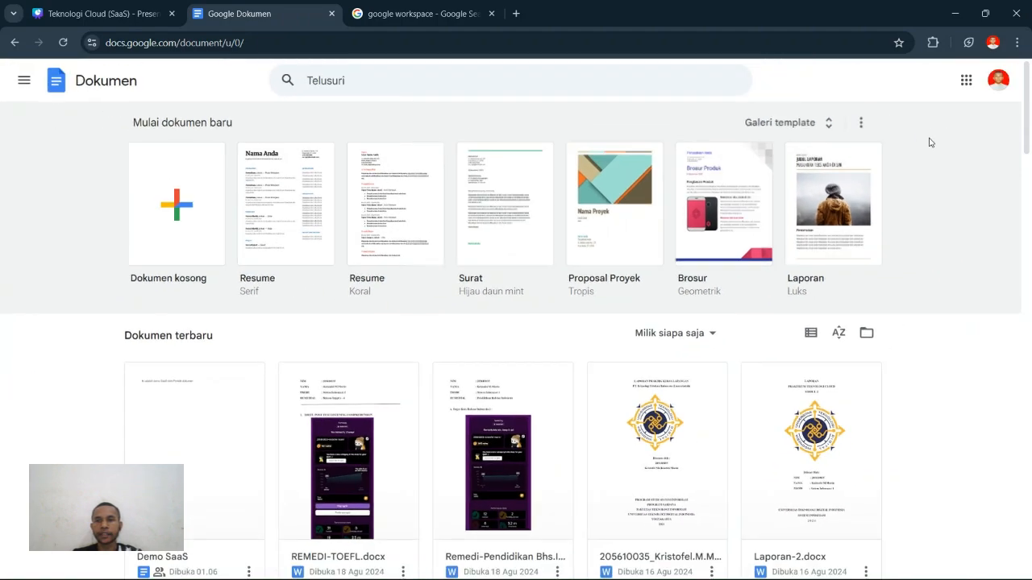
{"action": "left_click", "coordinate": [827, 123]}
{"action": "scroll", "coordinate": [603, 301], "scroll_direction": "down", "scroll_amount": 12}
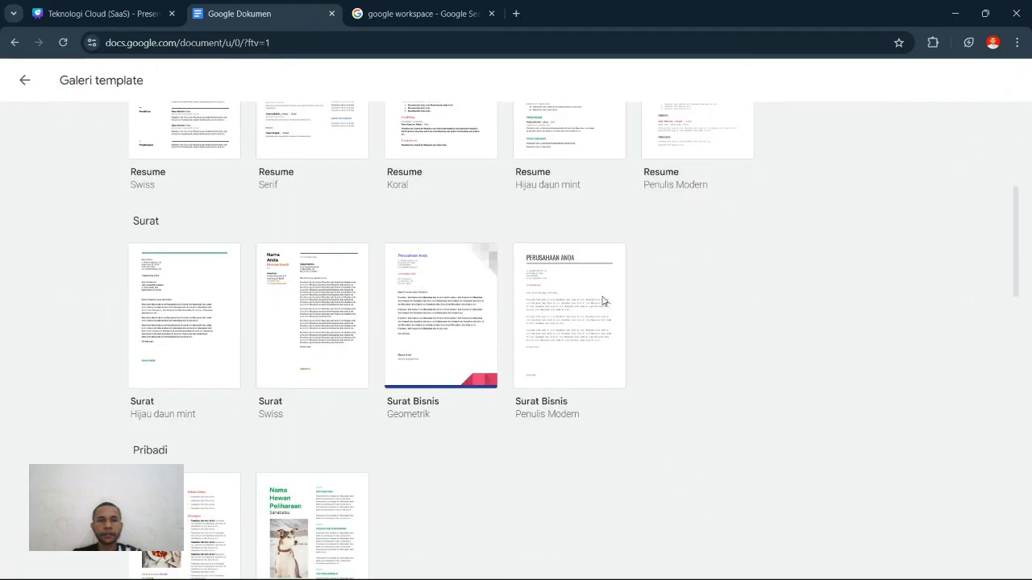
{"action": "scroll", "coordinate": [603, 301], "scroll_direction": "down", "scroll_amount": 1}
{"action": "scroll", "coordinate": [594, 293], "scroll_direction": "up", "scroll_amount": 3}
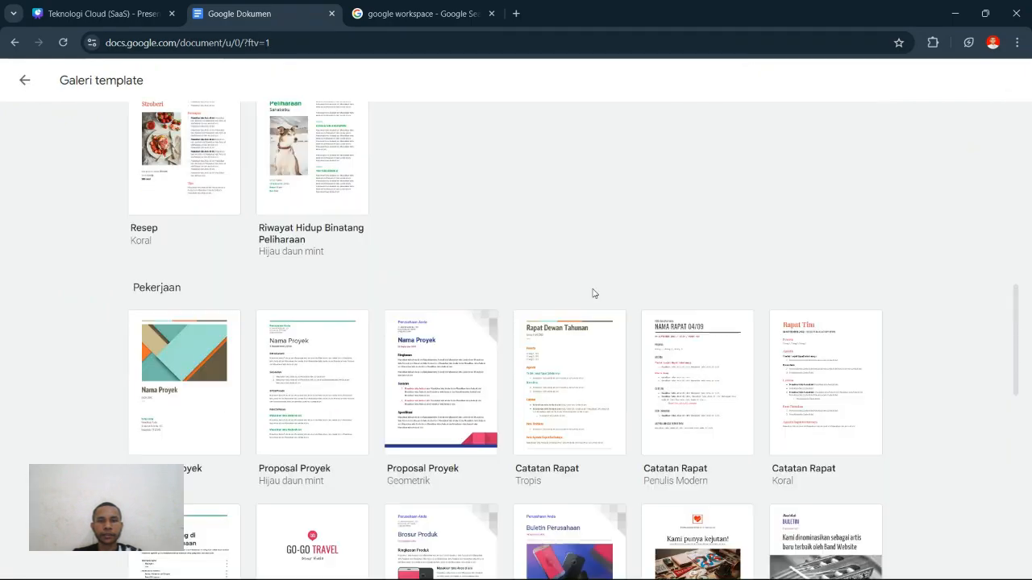
{"action": "scroll", "coordinate": [544, 286], "scroll_direction": "up", "scroll_amount": 3}
{"action": "scroll", "coordinate": [474, 288], "scroll_direction": "down", "scroll_amount": 3}
{"action": "scroll", "coordinate": [475, 288], "scroll_direction": "up", "scroll_amount": 10}
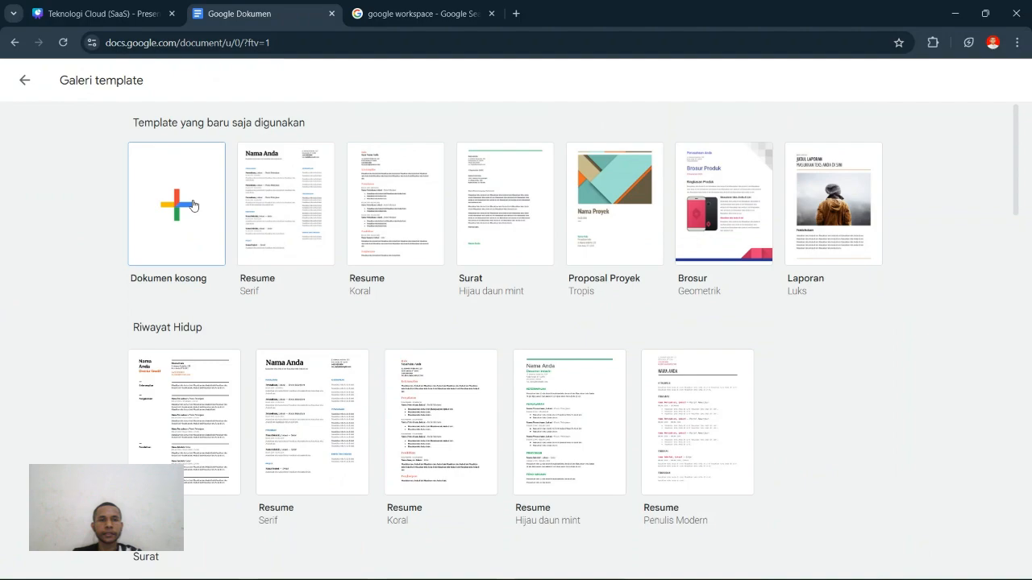
Step: Create a blank document and title it "Demo SaaS Pertama"
{"action": "left_click", "coordinate": [168, 211]}
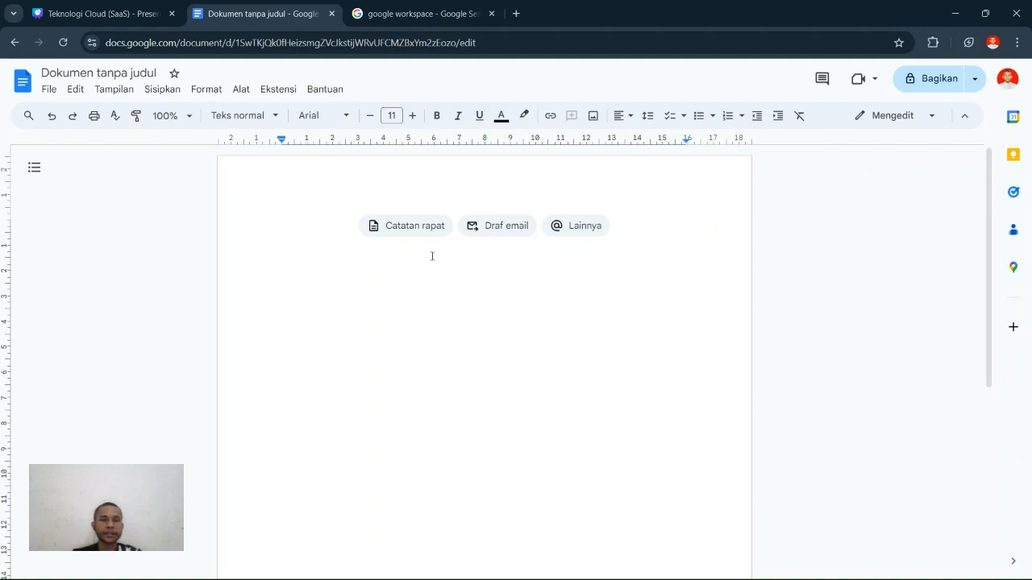
{"action": "left_click", "coordinate": [150, 72]}
{"action": "key", "text": "ctrl+plus"}
{"action": "key", "text": "ctrl+plus"}
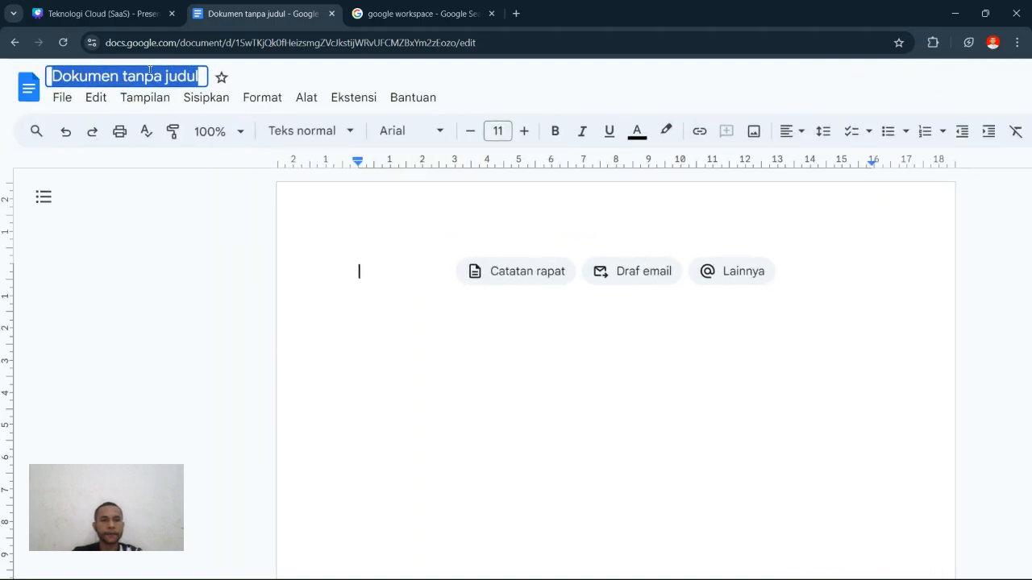
{"action": "type", "text": "Demo SaaS"}
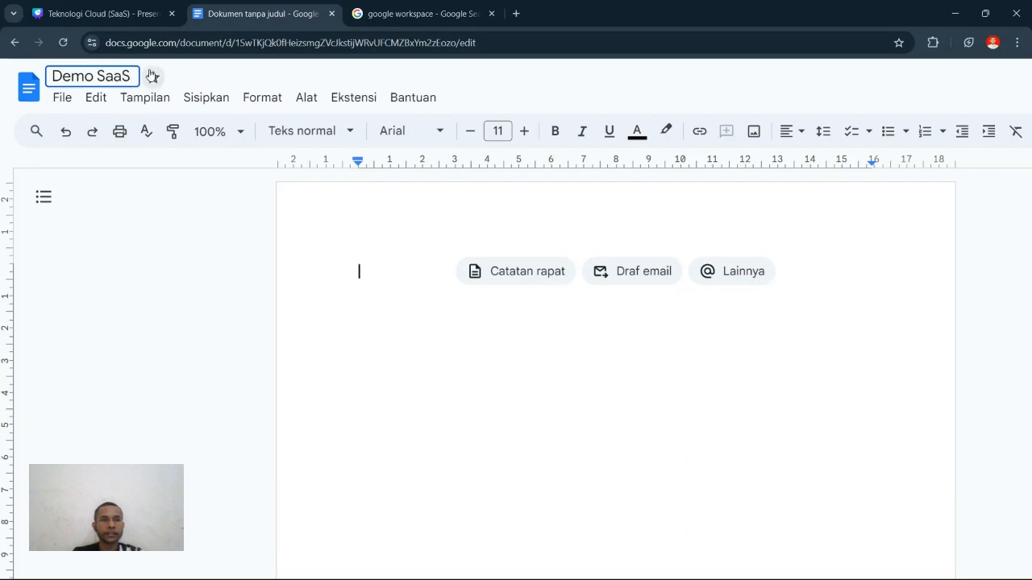
{"action": "type", "text": " Pertama"}
{"action": "key", "text": "Return"}
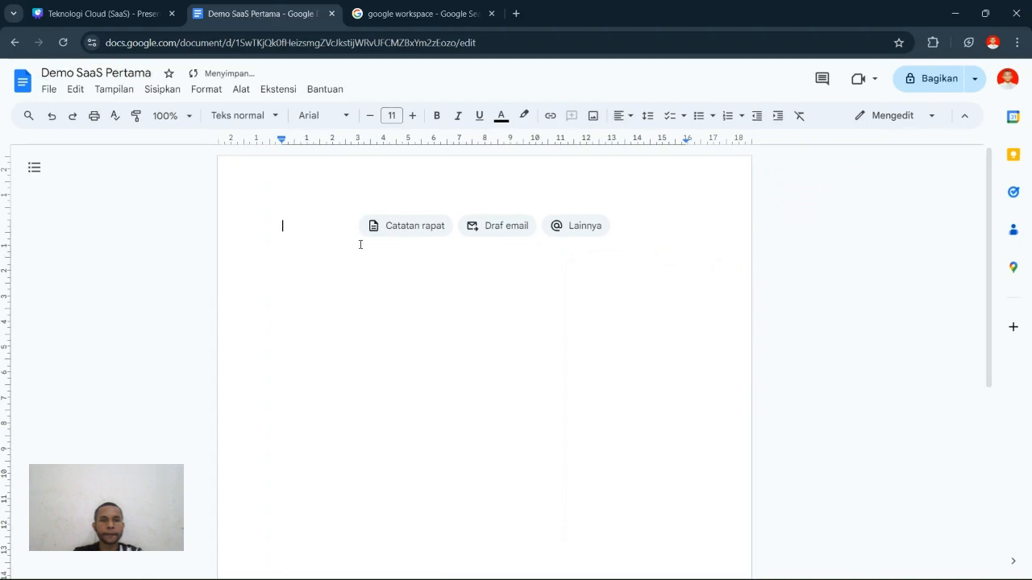
Step: Write a one-line introduction in the document body: "Halo saya", the author's first name, and "sebagai Dokumen"
{"action": "scroll", "coordinate": [362, 244], "scroll_direction": "up", "scroll_amount": 2}
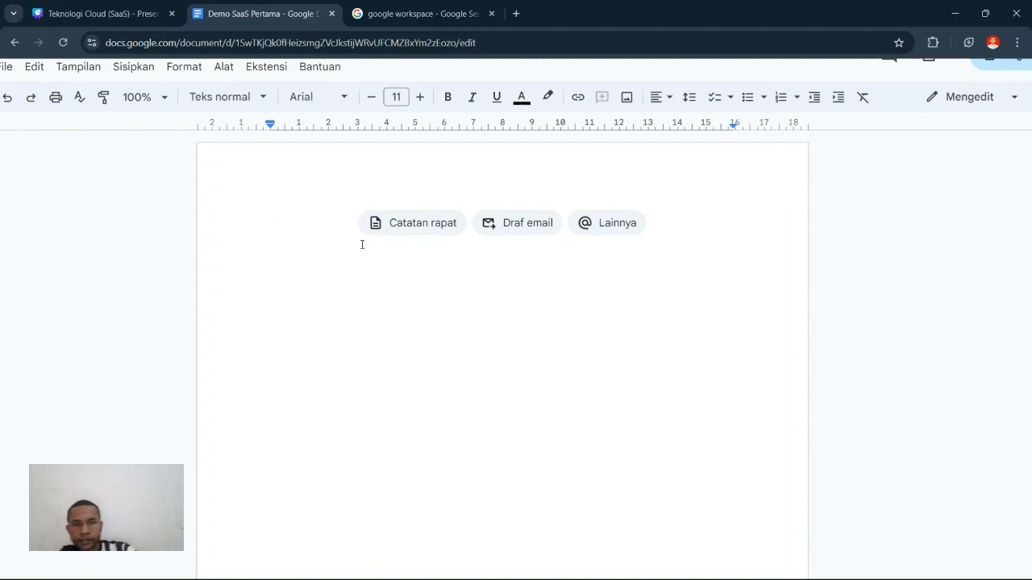
{"action": "type", "text": "Halo sa"}
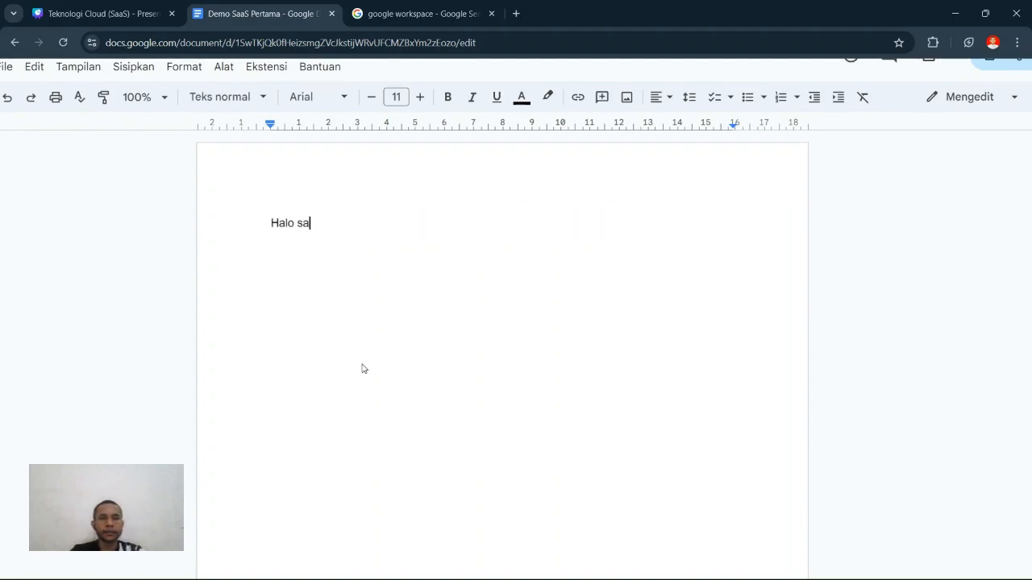
{"action": "type", "text": "ya Kristofel p"}
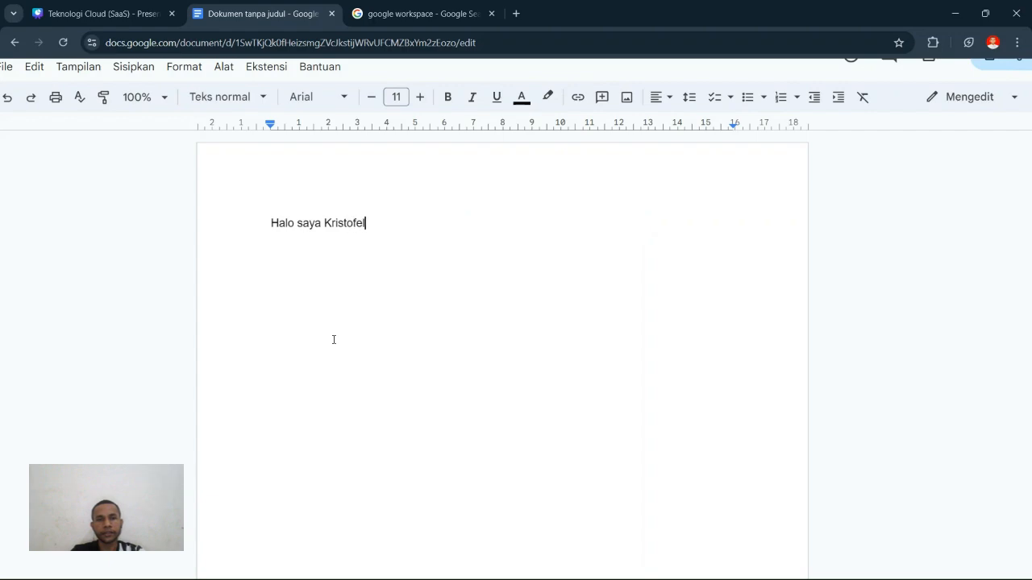
{"action": "key", "text": "BackSpace"}
{"action": "type", "text": "sebaga"}
{"action": "key", "text": "BackSpace"}
{"action": "key", "text": "BackSpace"}
{"action": "key", "text": "BackSpace"}
{"action": "key", "text": "BackSpace"}
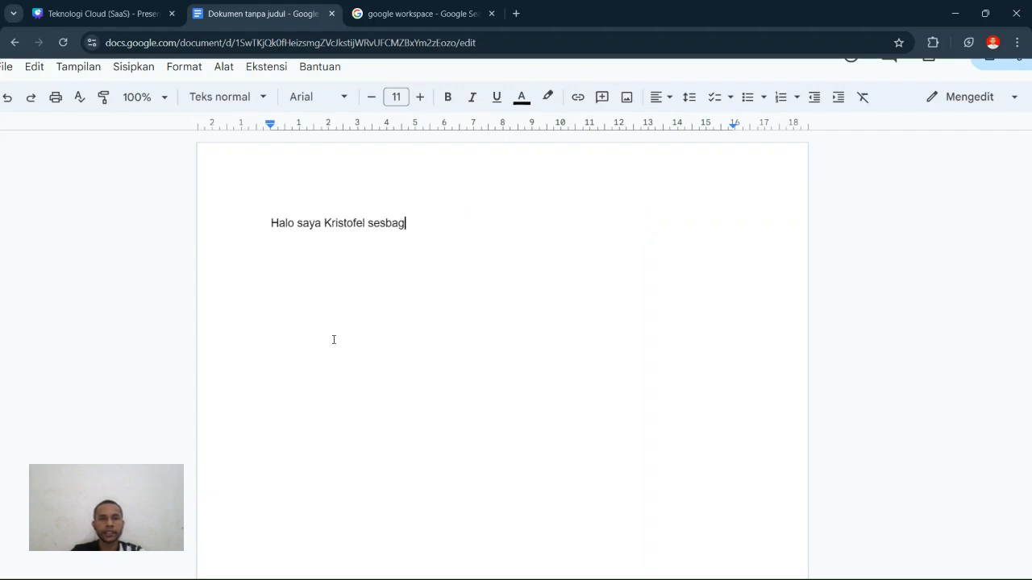
{"action": "type", "text": "bgai"}
{"action": "key", "text": "BackSpace"}
{"action": "key", "text": "BackSpace"}
{"action": "key", "text": "BackSpace"}
{"action": "type", "text": "agai "}
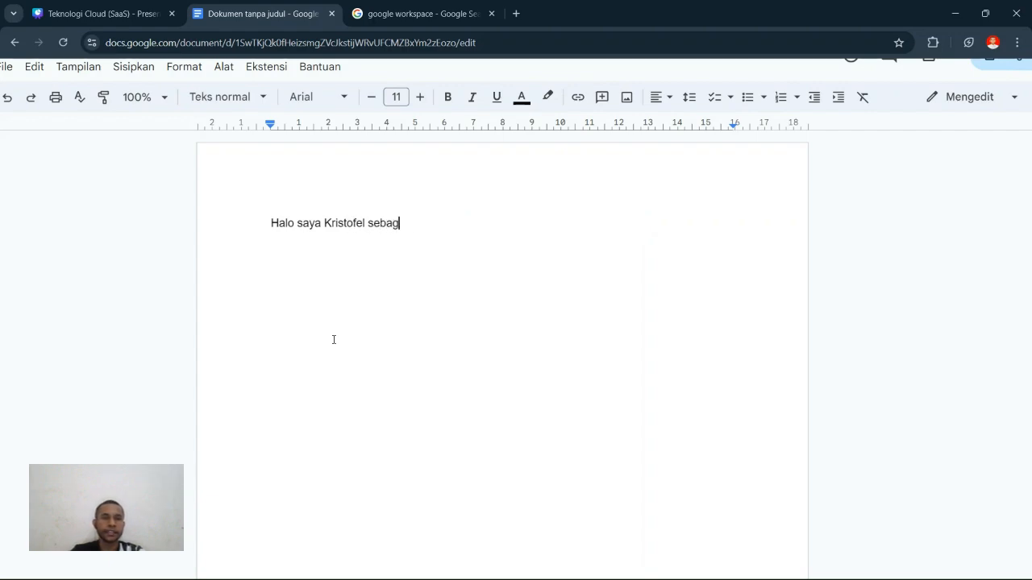
{"action": "type", "text": "Dokumen"}
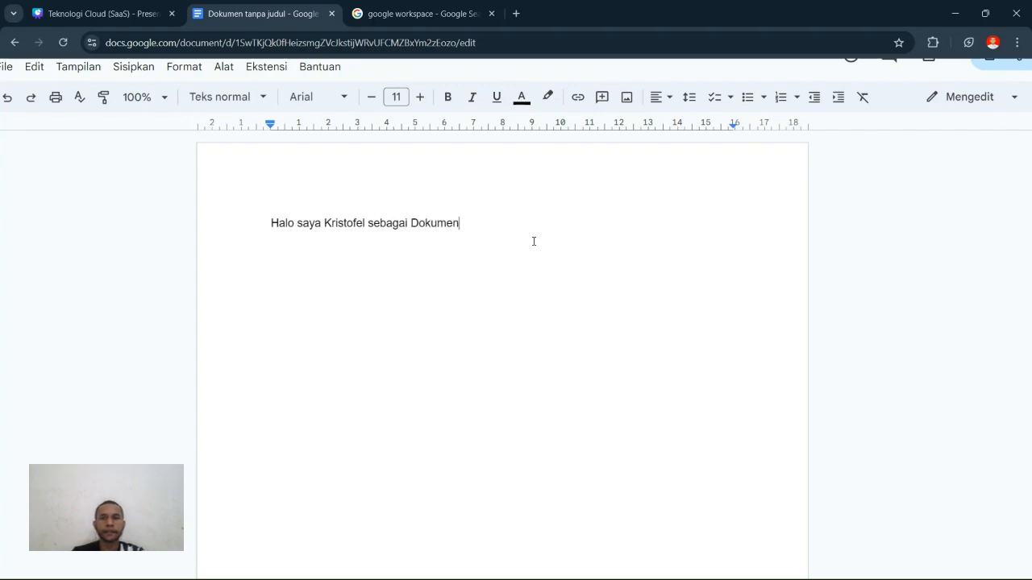
{"action": "scroll", "coordinate": [533, 241], "scroll_direction": "down", "scroll_amount": 2}
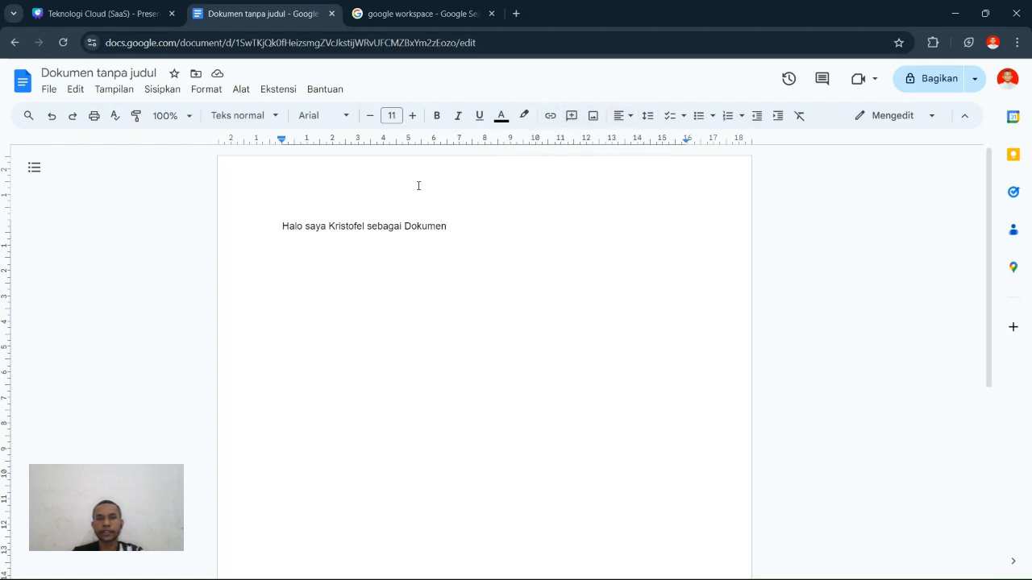
Step: Make the author's first name in the introduction line bold
{"action": "double_click", "coordinate": [346, 226]}
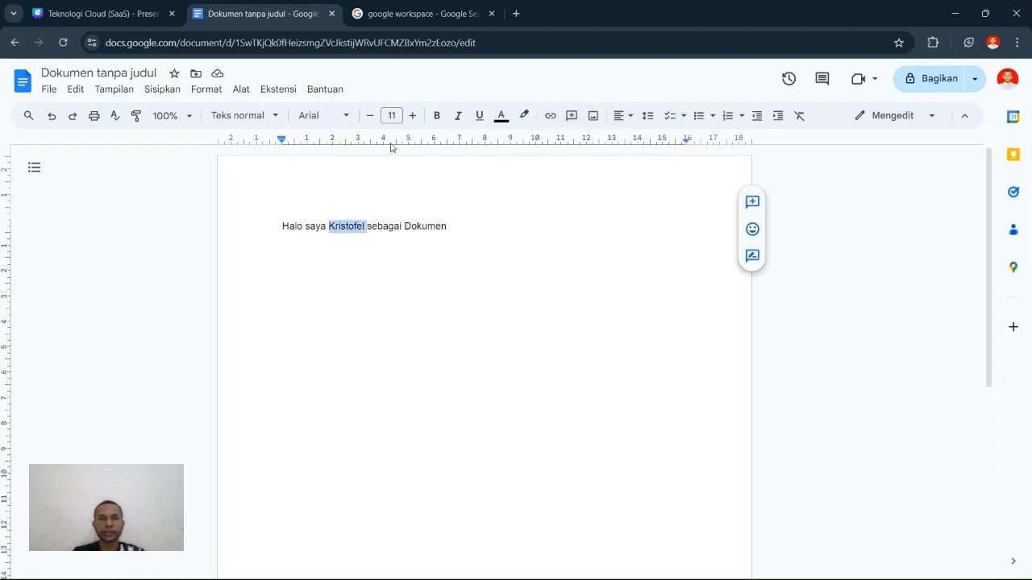
{"action": "left_click", "coordinate": [436, 115]}
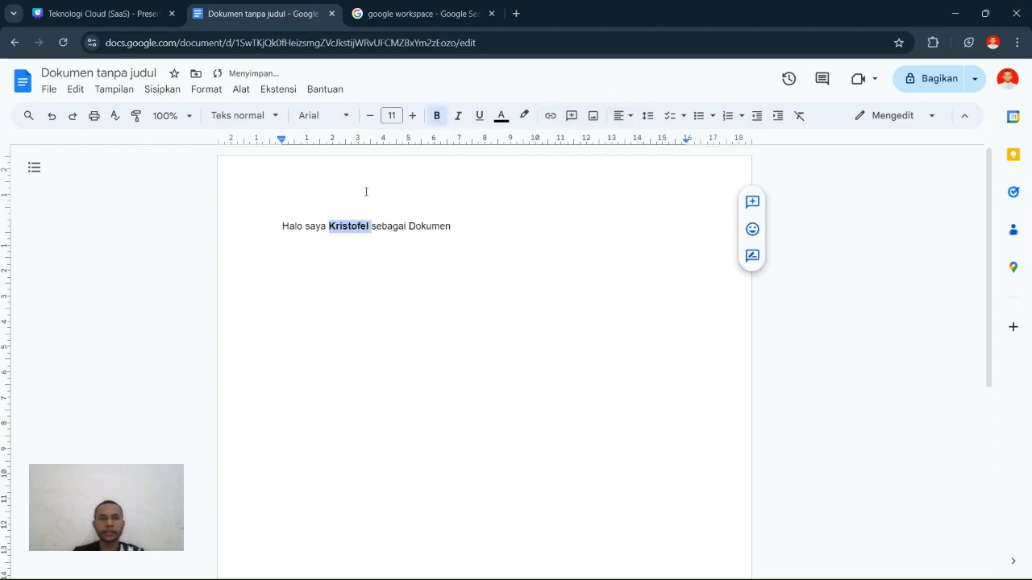
Step: Set the whole introduction line in Times New Roman at font size 13
{"action": "triple_click", "coordinate": [308, 225]}
{"action": "left_click", "coordinate": [323, 118]}
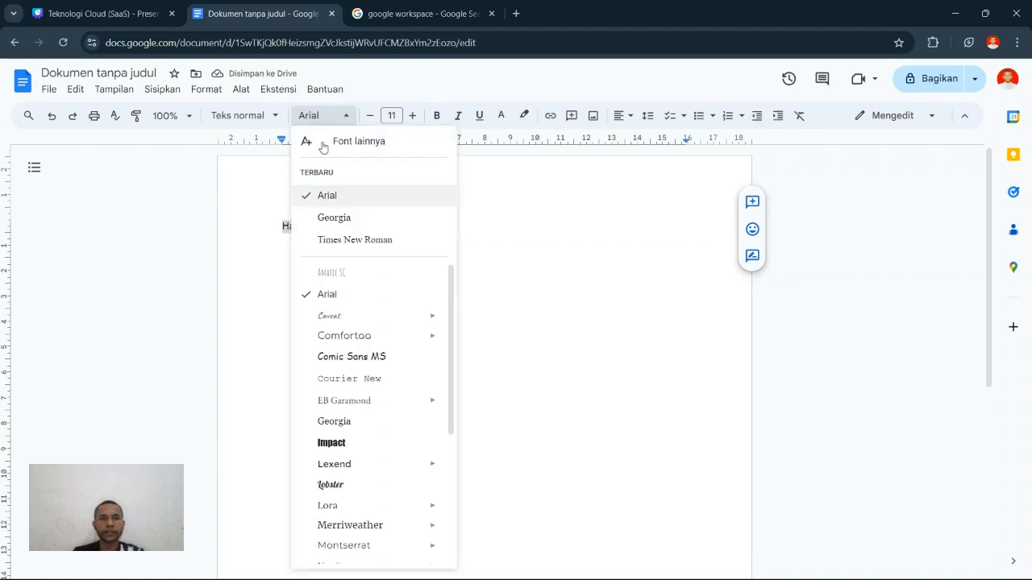
{"action": "left_click", "coordinate": [367, 239]}
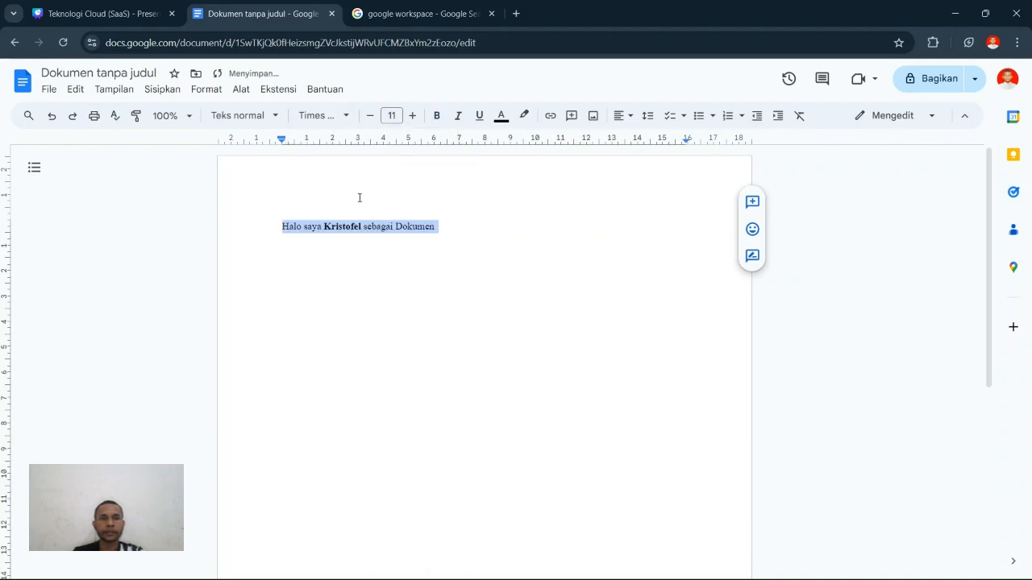
{"action": "left_click", "coordinate": [412, 115]}
{"action": "left_click", "coordinate": [412, 116]}
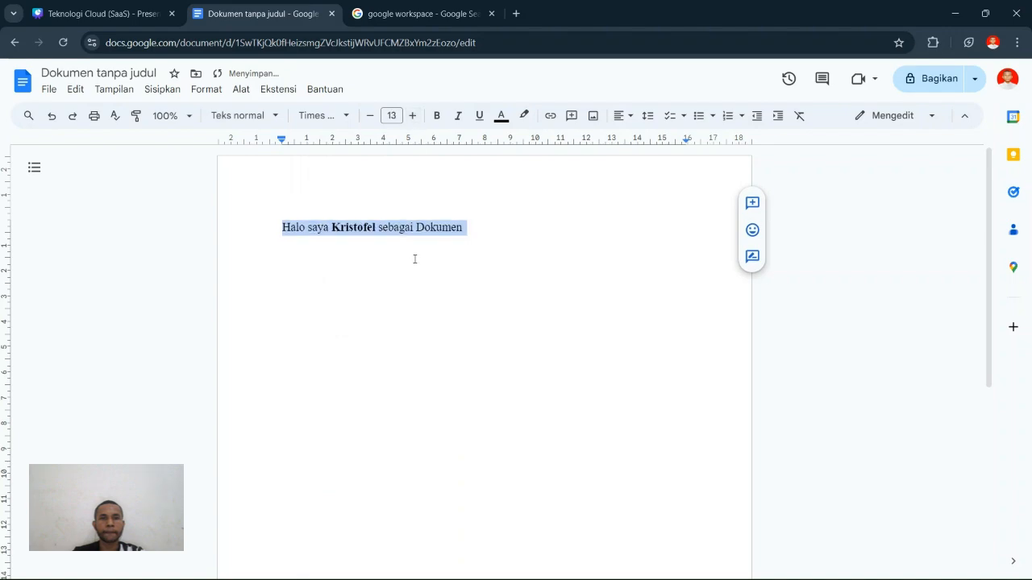
{"action": "left_click", "coordinate": [358, 216]}
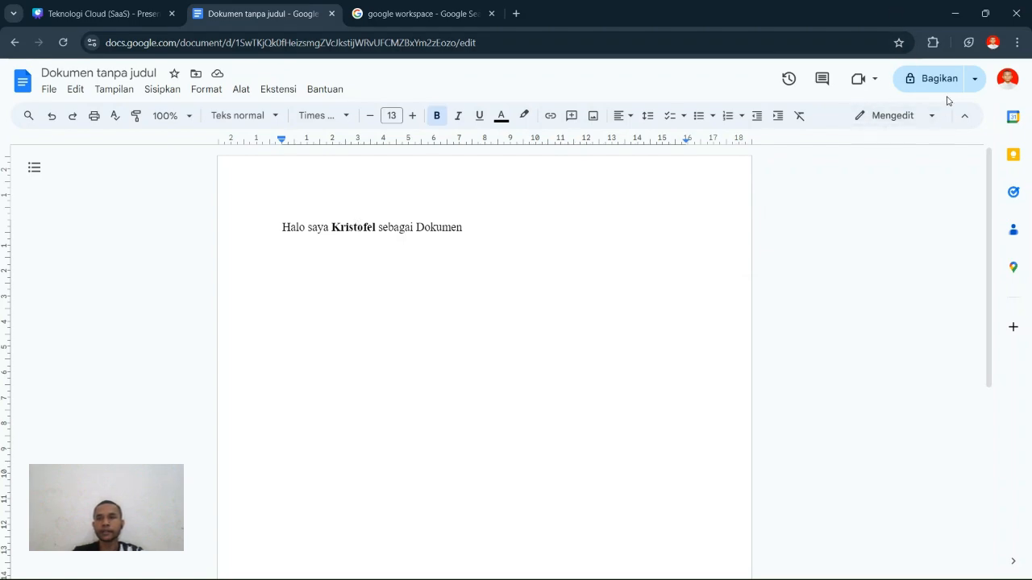
Step: Start the GPT for Docs Sheets Slides extension in the document
{"action": "left_click", "coordinate": [280, 91]}
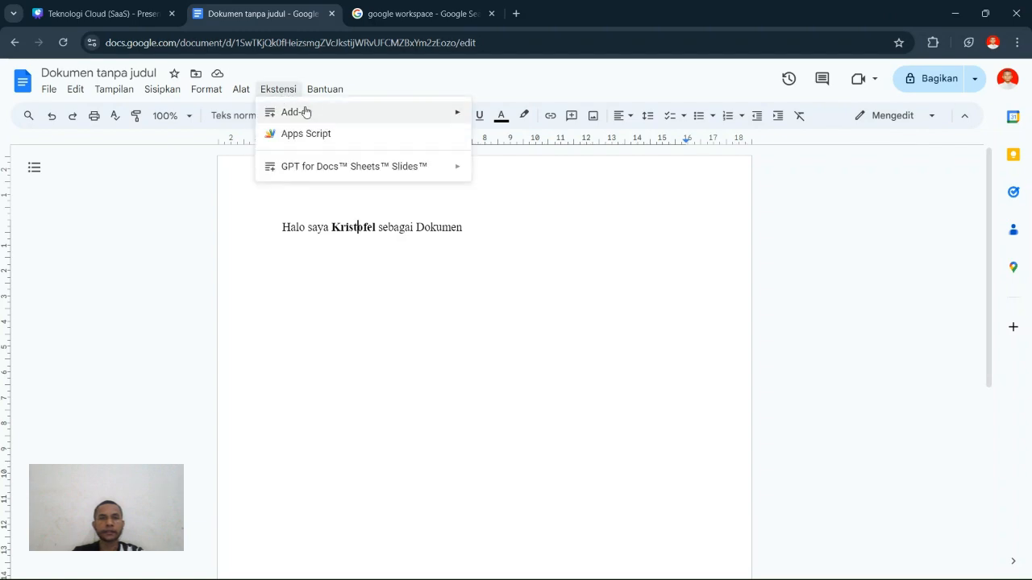
{"action": "mouse_move", "coordinate": [350, 170]}
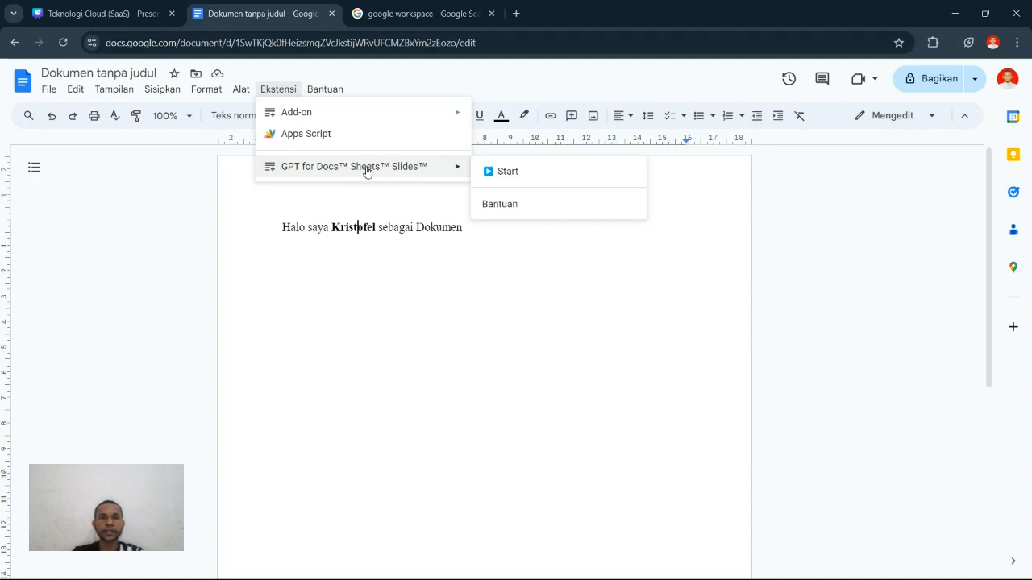
{"action": "left_click", "coordinate": [498, 171]}
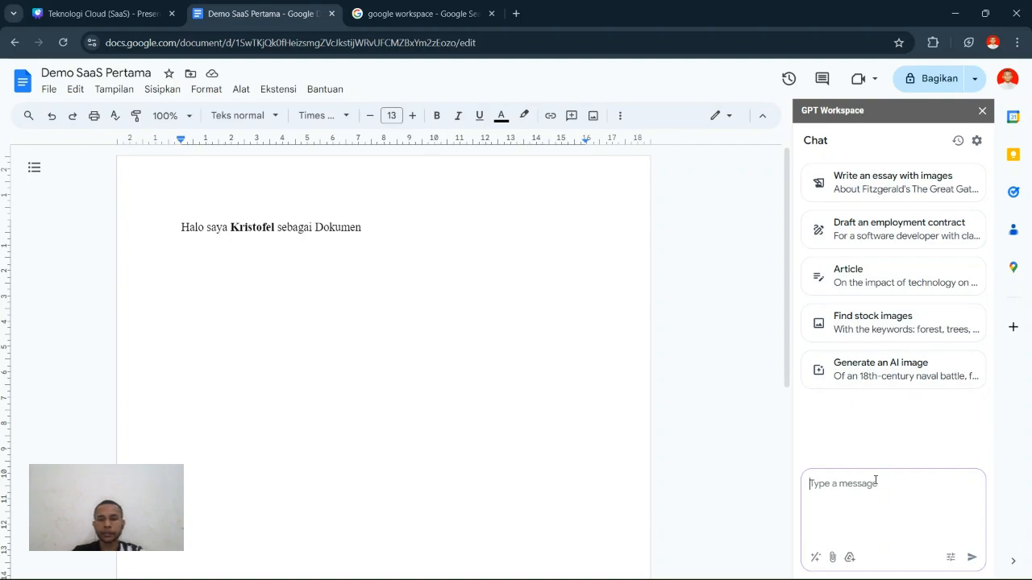
Step: Enter "Pengertia" as the draft message in the GPT Workspace chat
{"action": "scroll", "coordinate": [875, 480], "scroll_direction": "up", "scroll_amount": 5}
{"action": "scroll", "coordinate": [876, 479], "scroll_direction": "right", "scroll_amount": 1}
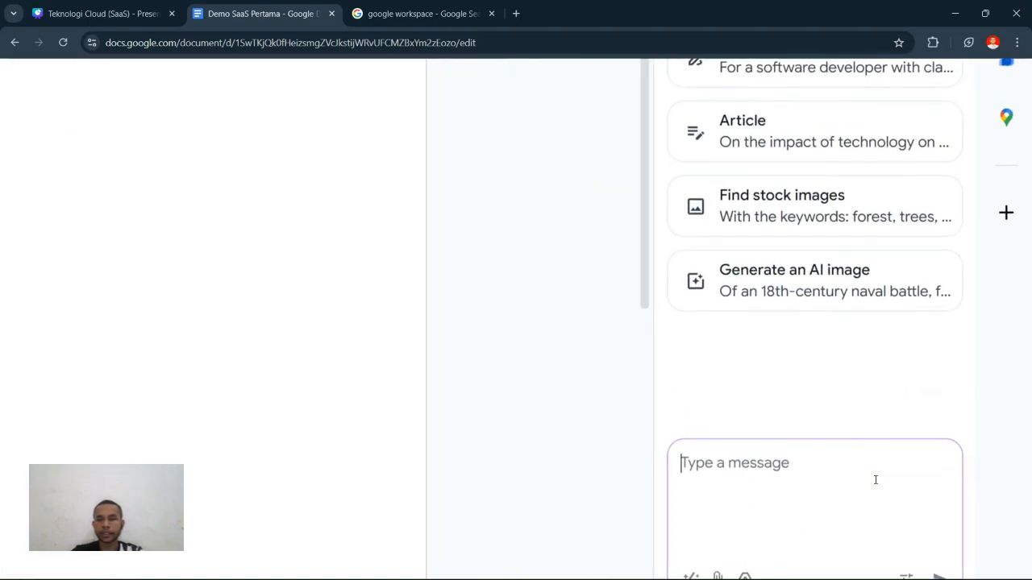
{"action": "scroll", "coordinate": [876, 479], "scroll_direction": "down", "scroll_amount": 2}
{"action": "type", "text": "Pengert"}
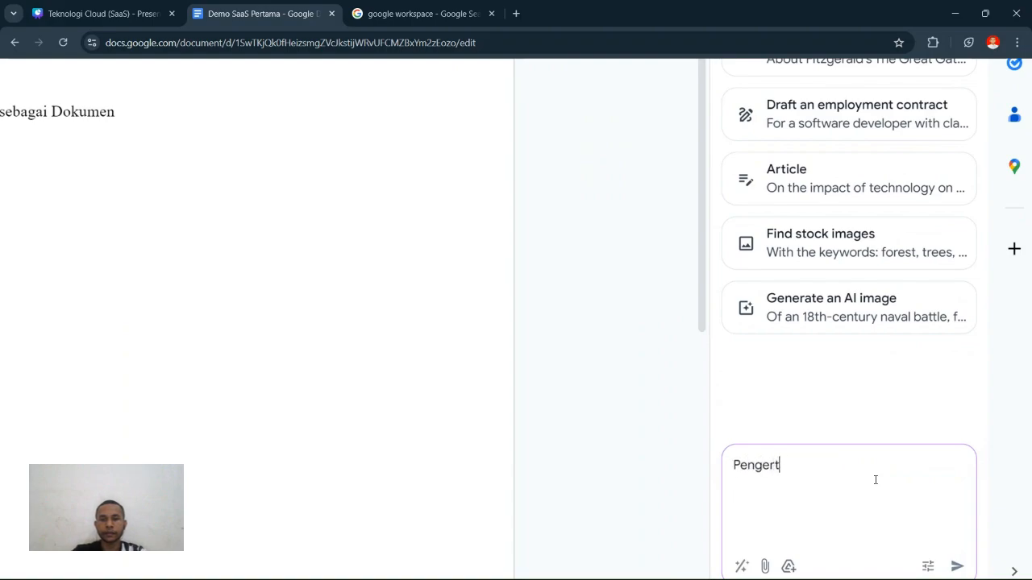
{"action": "type", "text": "aia"}
{"action": "scroll", "coordinate": [877, 485], "scroll_direction": "down", "scroll_amount": 3}
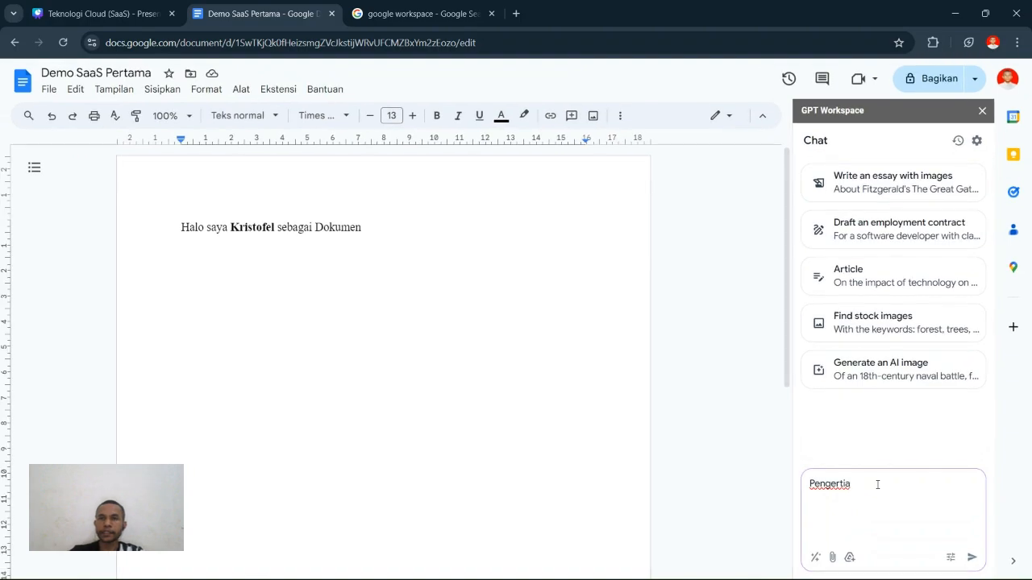
Step: Set the GPT Workspace application language to Bahasa Indonesia (Indonesian) and return to the chat
{"action": "left_click", "coordinate": [976, 142]}
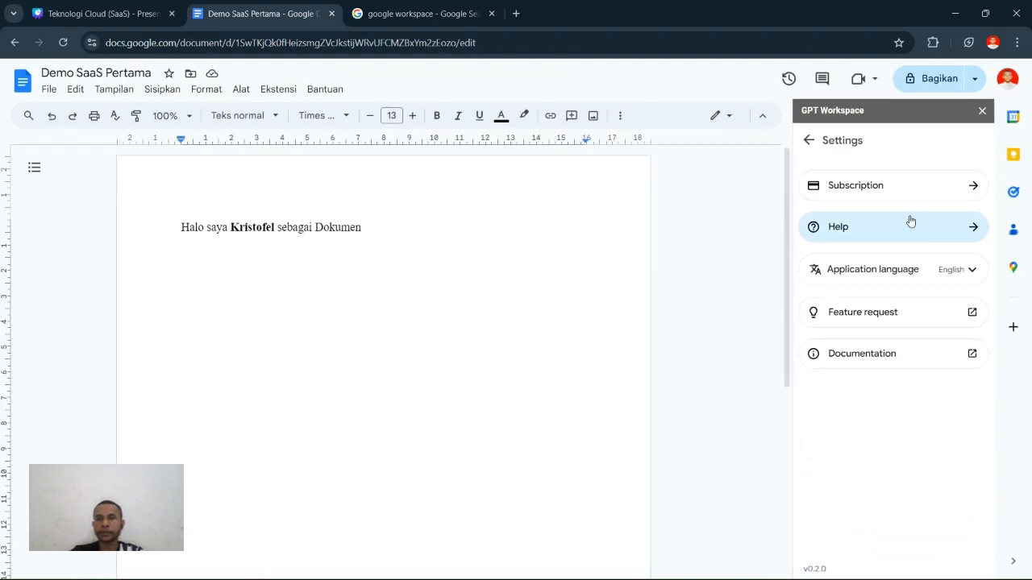
{"action": "left_click", "coordinate": [806, 140]}
{"action": "left_click", "coordinate": [975, 141]}
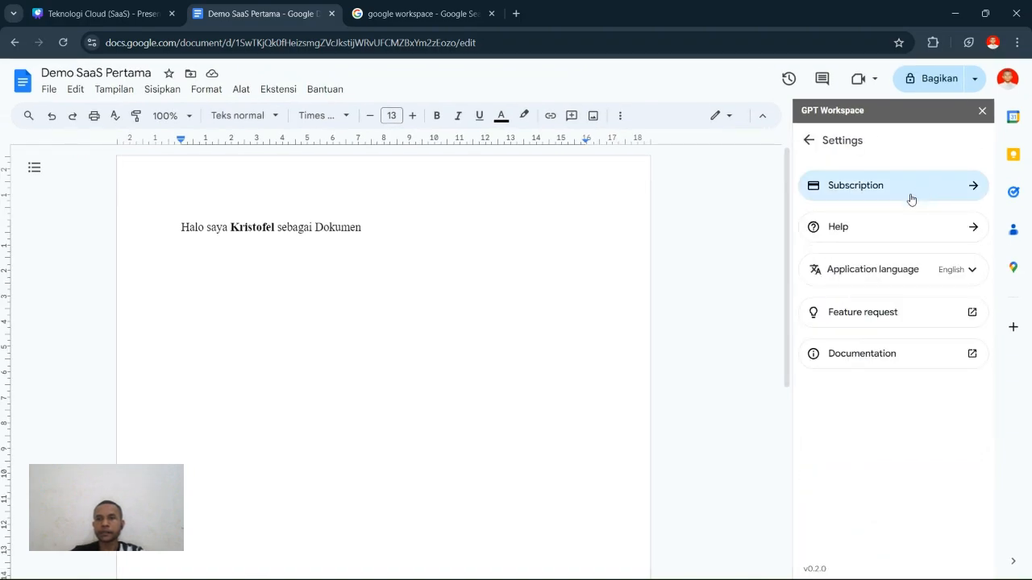
{"action": "left_click", "coordinate": [899, 271]}
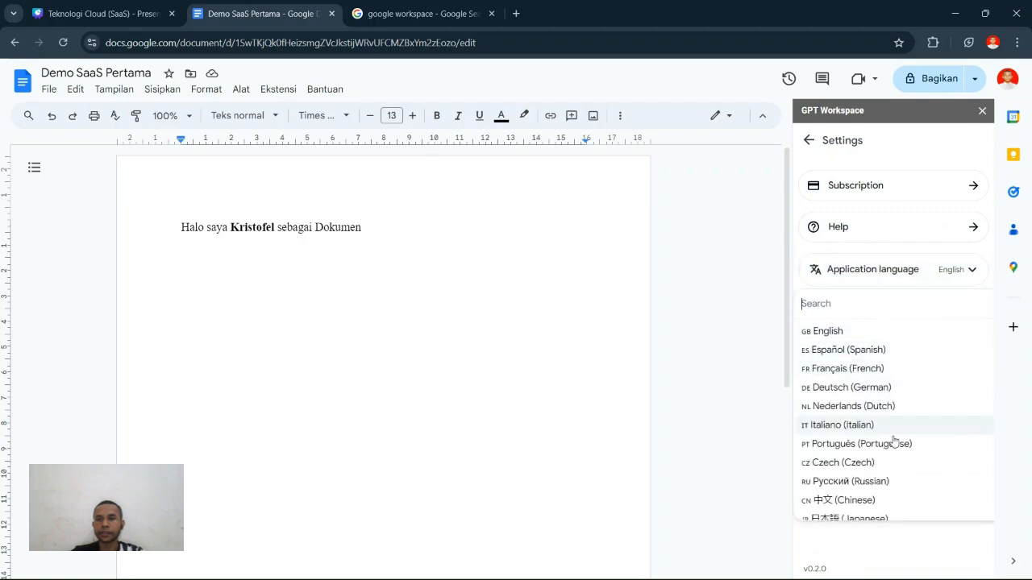
{"action": "type", "text": "indo"}
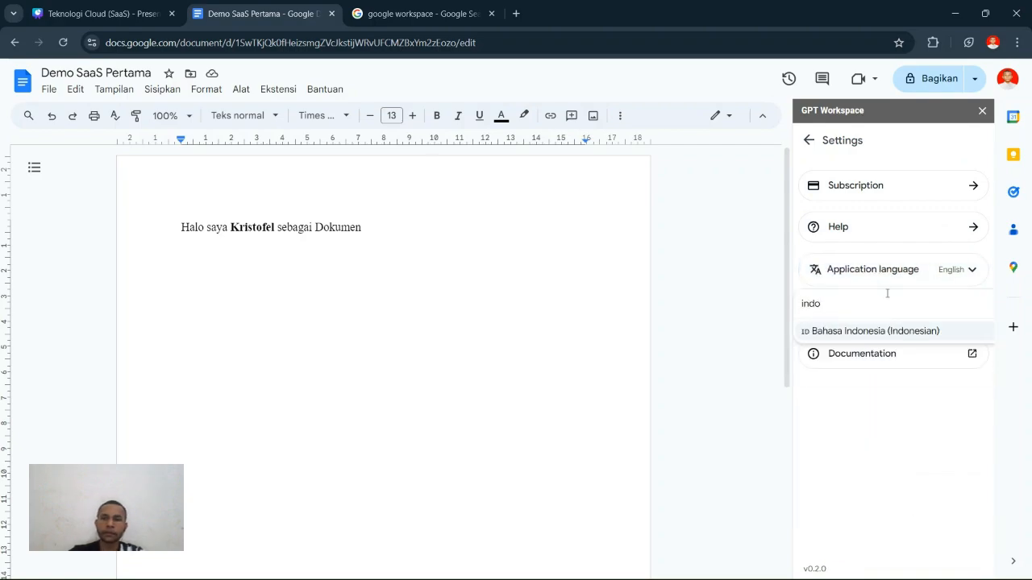
{"action": "left_click", "coordinate": [923, 332]}
{"action": "left_click", "coordinate": [810, 140]}
Step: Complete the chat draft as "Pengertian SaaS pada layanan cloud" and send it to GPT Workspace
{"action": "left_click", "coordinate": [877, 488]}
{"action": "scroll", "coordinate": [877, 489], "scroll_direction": "up", "scroll_amount": 3}
{"action": "type", "text": "a"}
{"action": "key", "text": "BackSpace"}
{"action": "type", "text": "n Sa"}
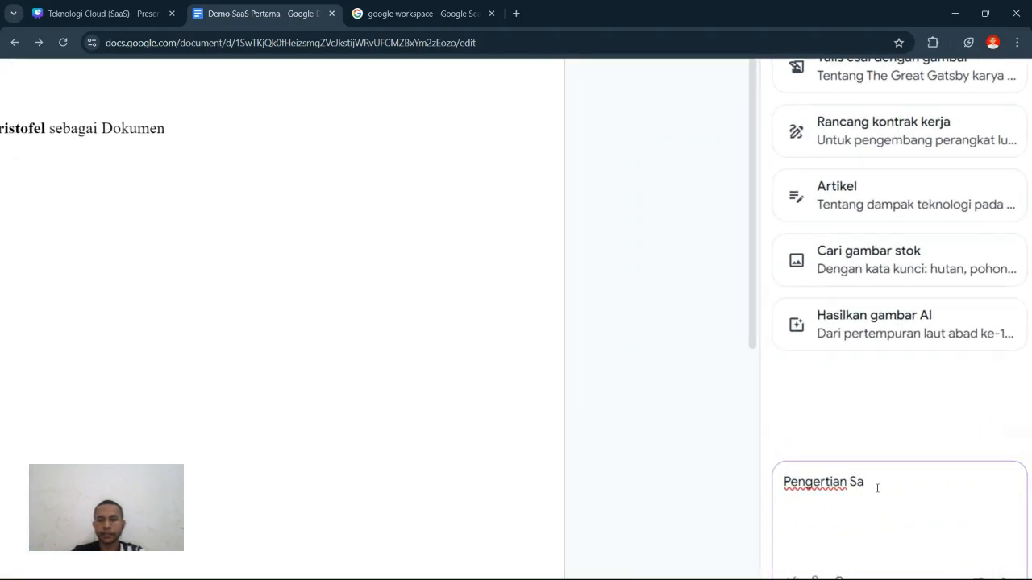
{"action": "type", "text": "aS pada l"}
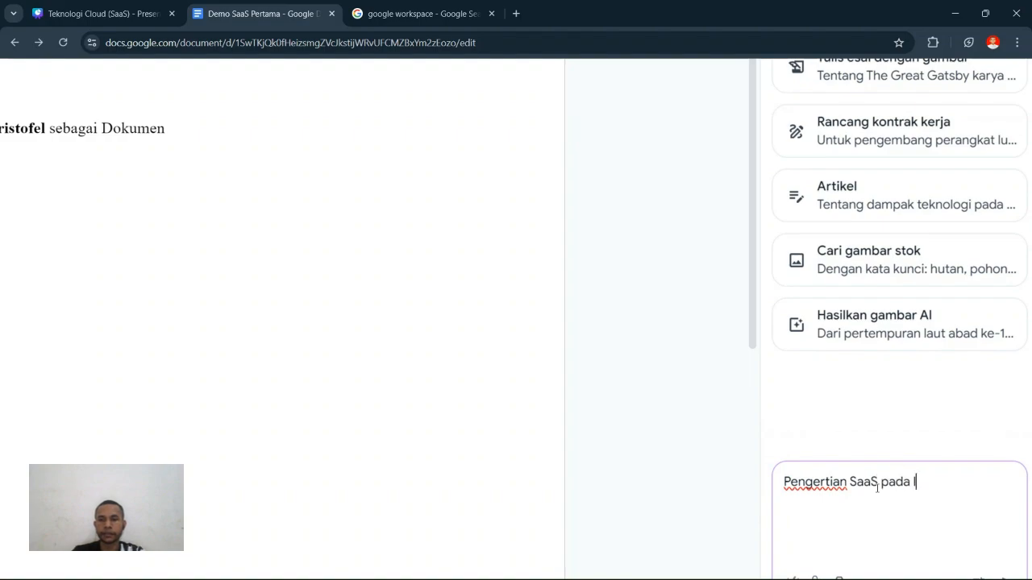
{"action": "type", "text": "ayanan cloud"}
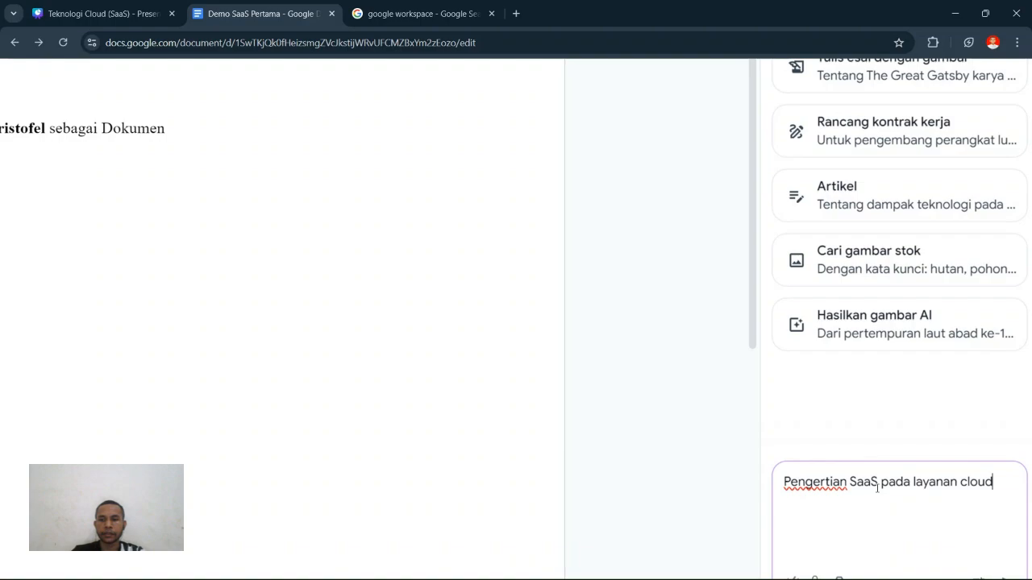
{"action": "key", "text": "Return"}
Step: Copy the generated SaaS explanation from the chat, paste it below the introduction line, and review the pasted text
{"action": "scroll", "coordinate": [918, 352], "scroll_direction": "down", "scroll_amount": 3}
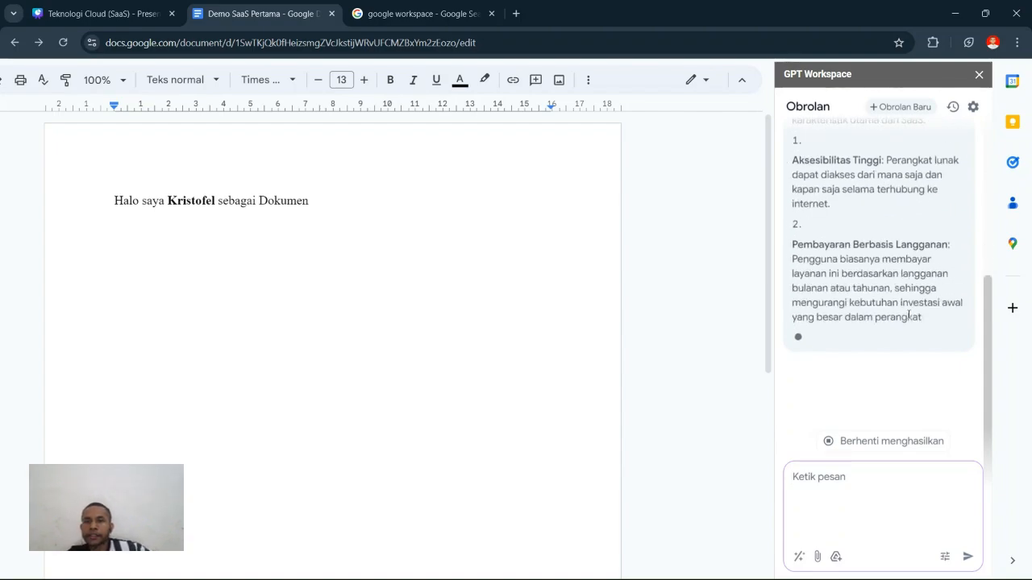
{"action": "scroll", "coordinate": [909, 317], "scroll_direction": "down", "scroll_amount": 2}
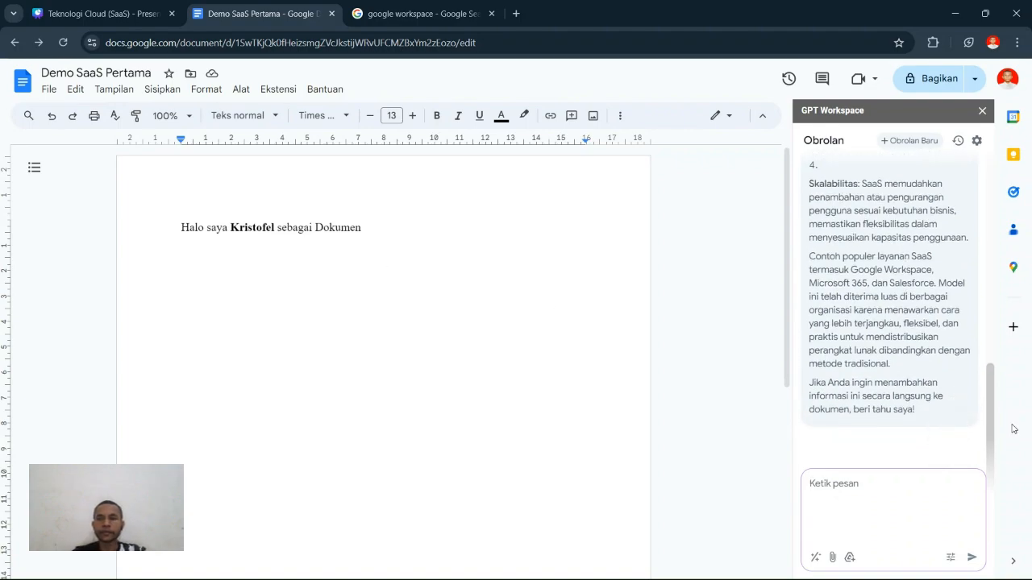
{"action": "left_click", "coordinate": [959, 432]}
{"action": "right_click", "coordinate": [338, 263]}
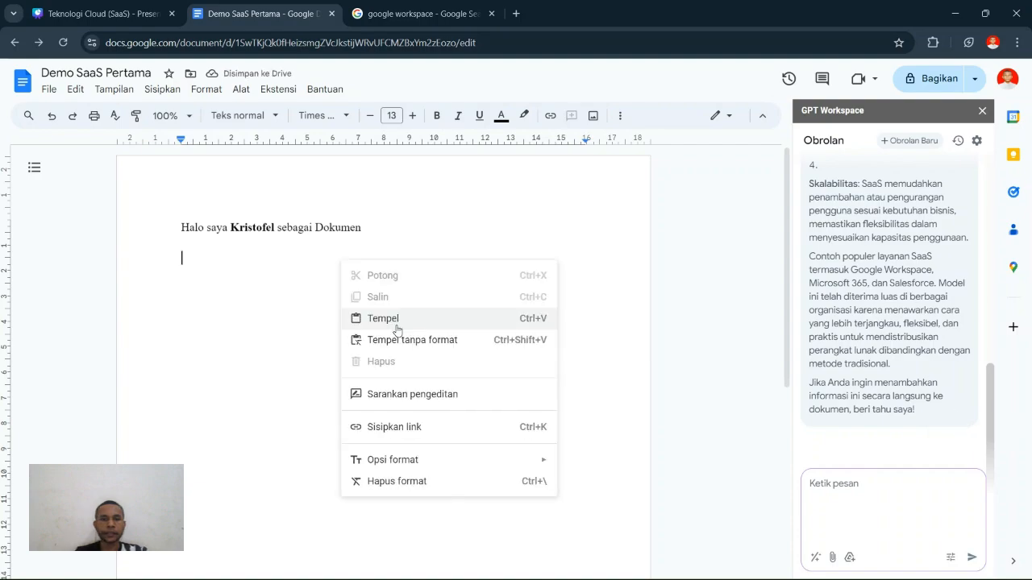
{"action": "left_click", "coordinate": [399, 321]}
{"action": "scroll", "coordinate": [339, 318], "scroll_direction": "up", "scroll_amount": 3}
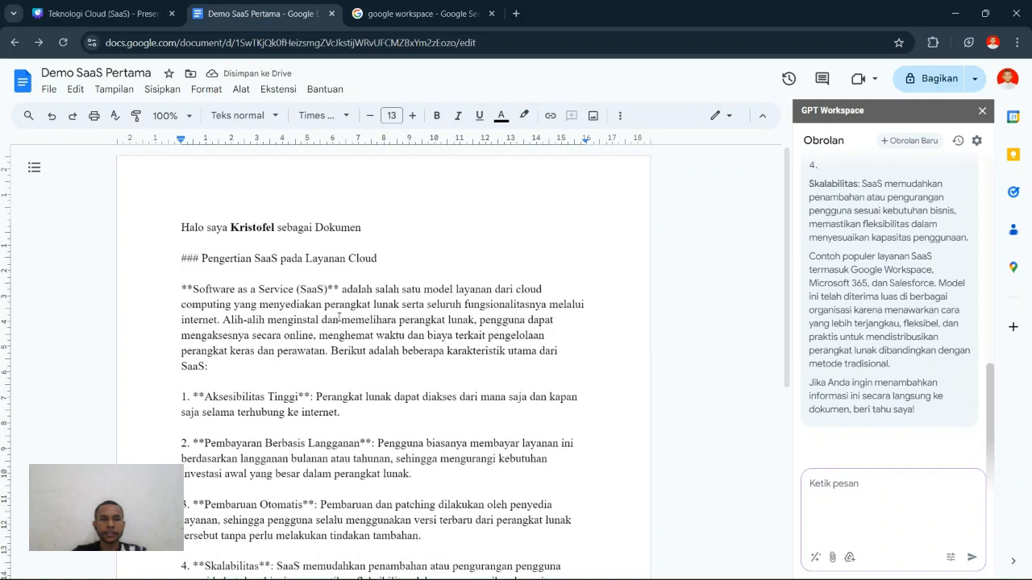
{"action": "scroll", "coordinate": [338, 318], "scroll_direction": "down", "scroll_amount": 2}
{"action": "scroll", "coordinate": [338, 318], "scroll_direction": "up", "scroll_amount": 2}
{"action": "scroll", "coordinate": [332, 326], "scroll_direction": "down", "scroll_amount": 5}
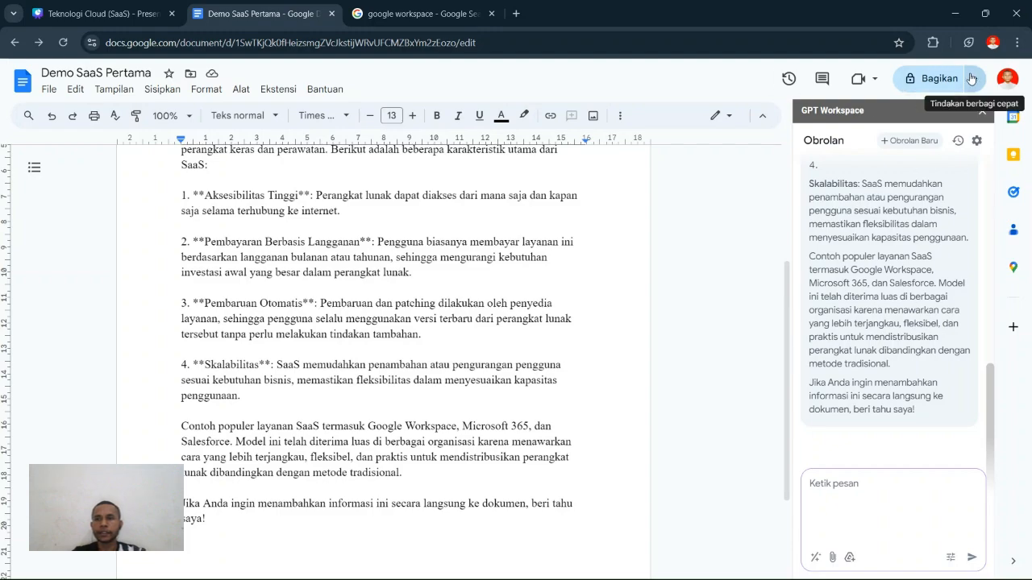
Step: Share the document with anyone who has the link and copy its link
{"action": "left_click", "coordinate": [972, 78]}
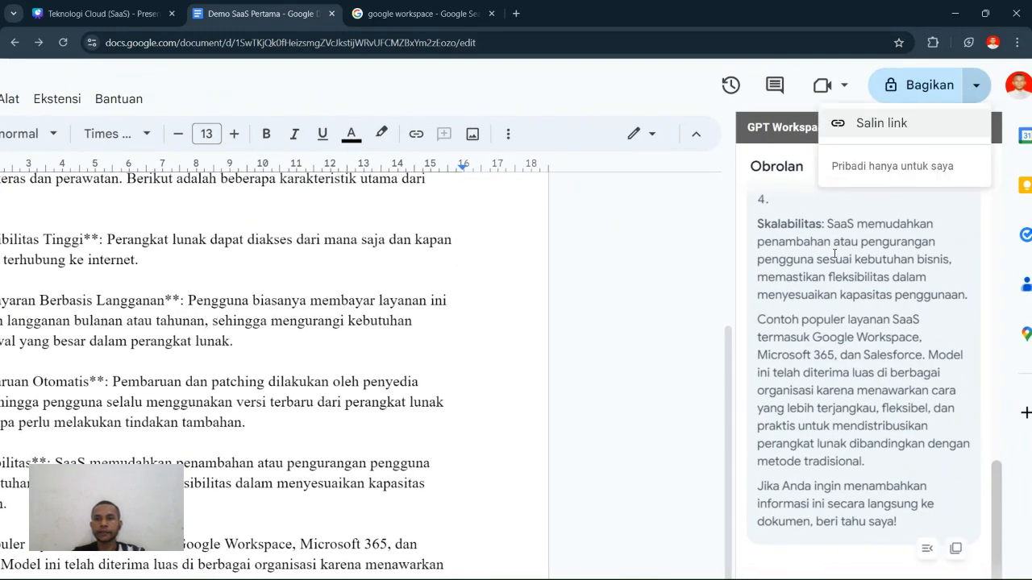
{"action": "left_click", "coordinate": [935, 90]}
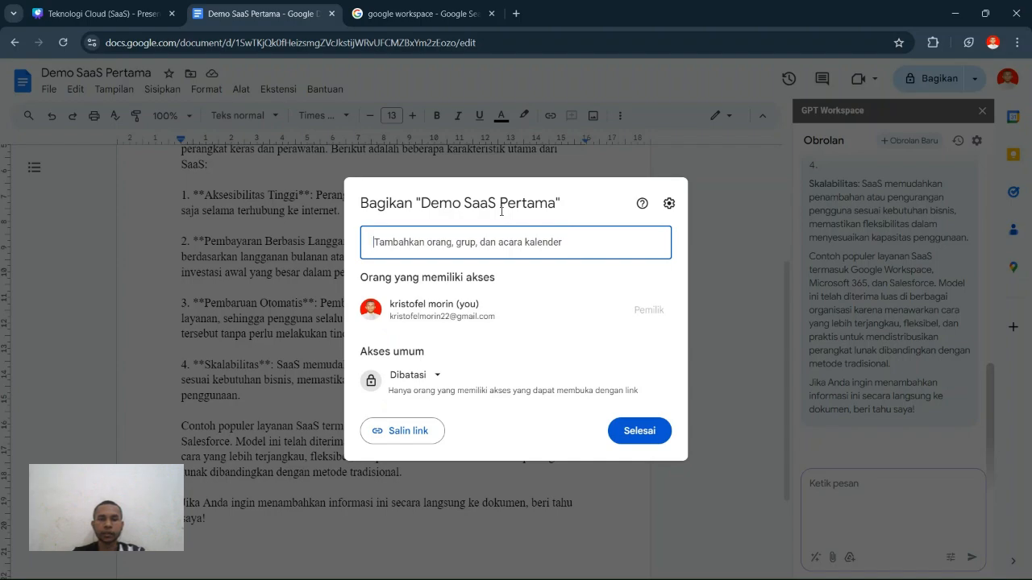
{"action": "left_click", "coordinate": [411, 375]}
{"action": "left_click", "coordinate": [478, 437]}
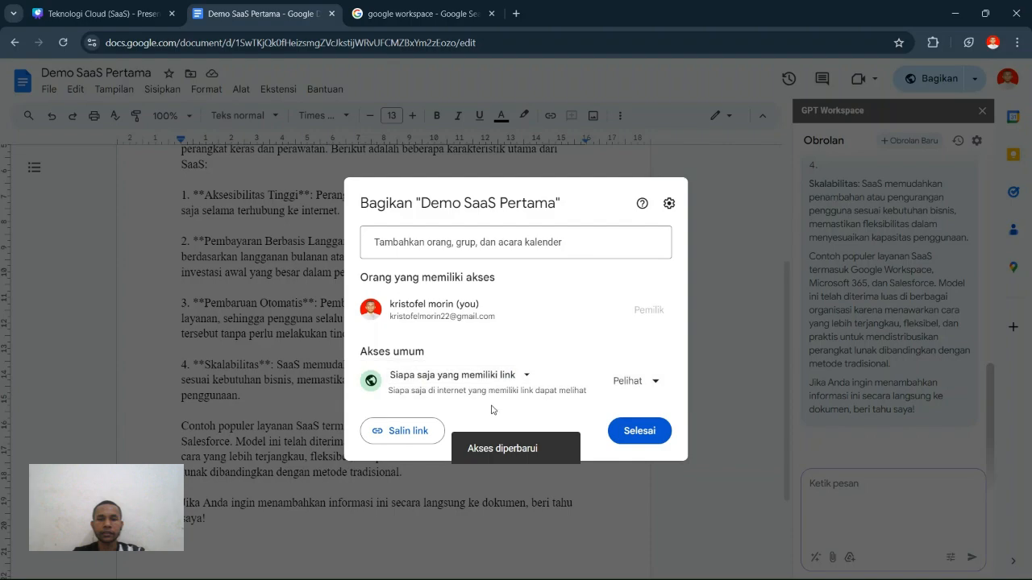
{"action": "left_click", "coordinate": [403, 430]}
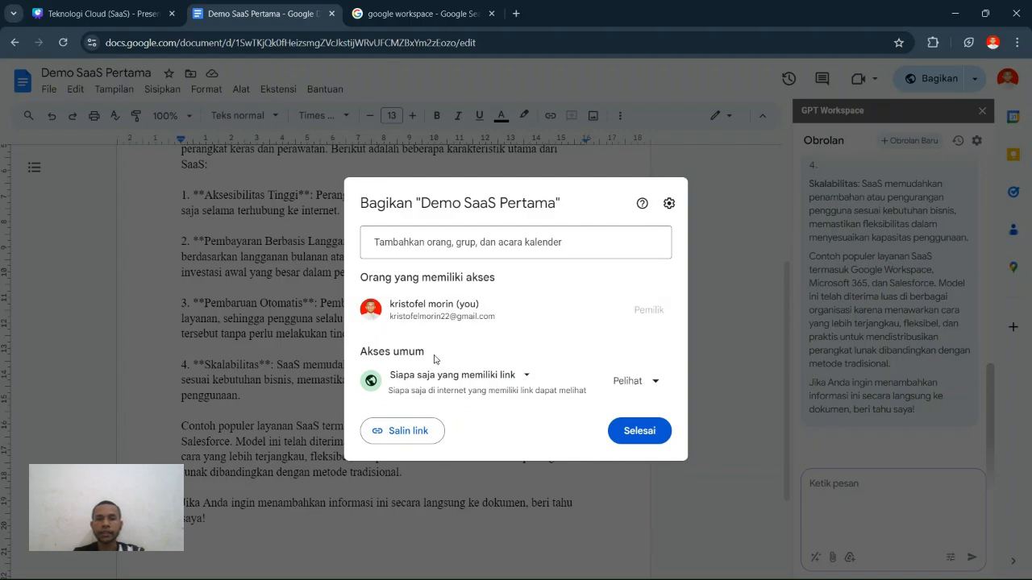
Step: Set the document's general access back to restricted (Dibatasi)
{"action": "left_click", "coordinate": [423, 376]}
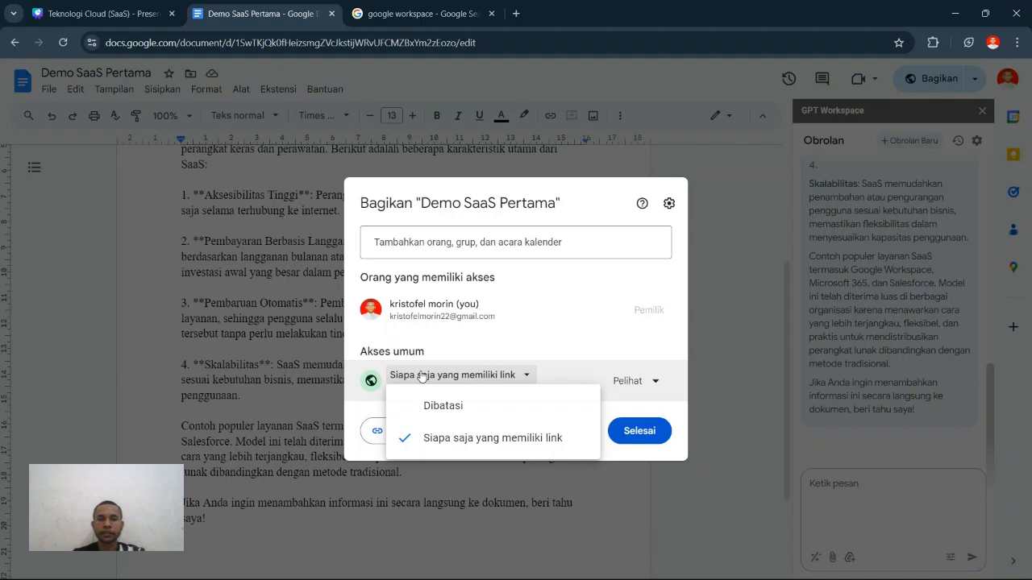
{"action": "left_click", "coordinate": [448, 406]}
Step: Add the collaborator's e-mail from the suggested contacts as a share recipient, with the message "Halo kamu diundang untuk berkolaborasi"
{"action": "left_click", "coordinate": [463, 248]}
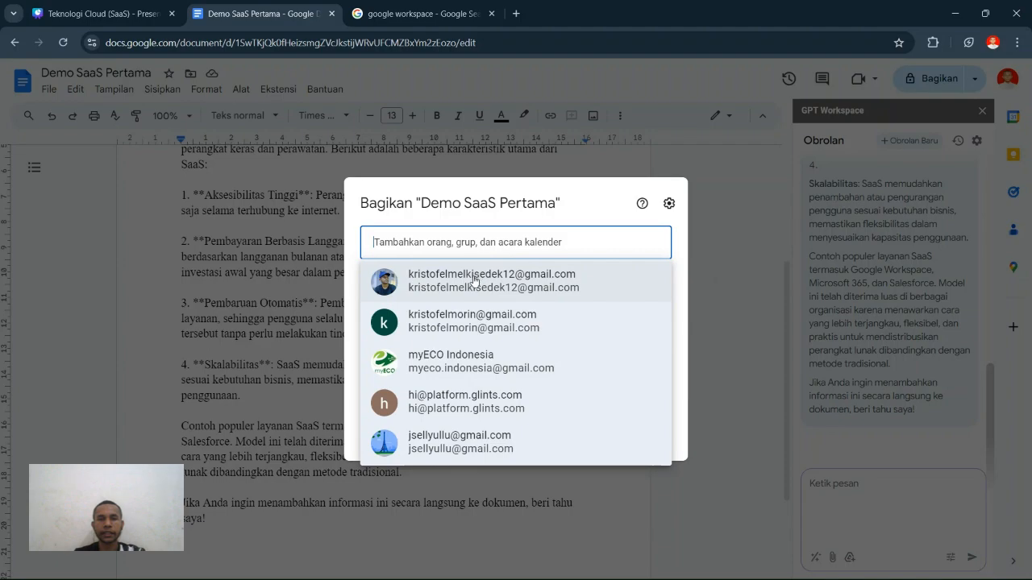
{"action": "mouse_move", "coordinate": [474, 278]}
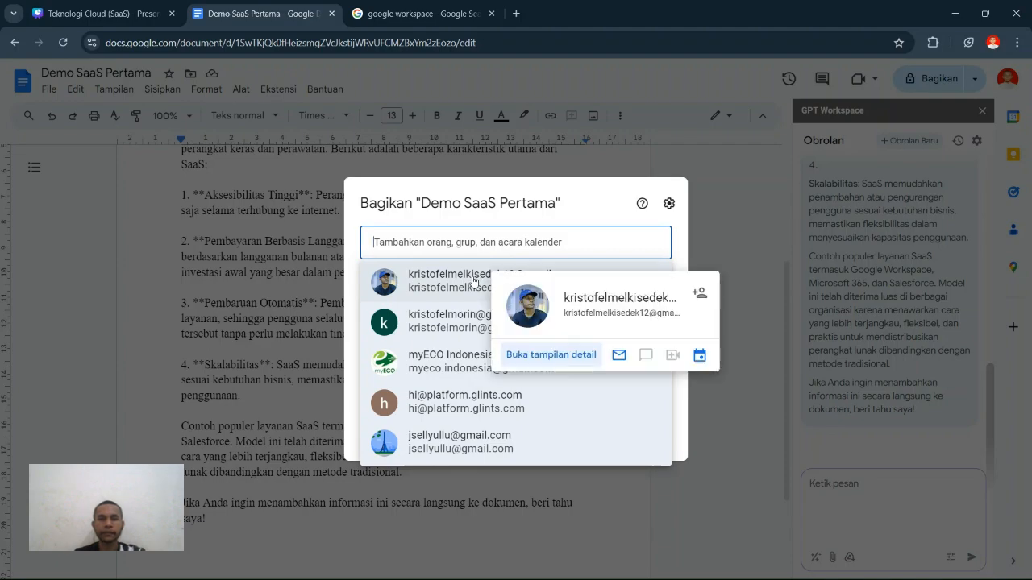
{"action": "left_click", "coordinate": [474, 281]}
{"action": "left_click", "coordinate": [425, 311]}
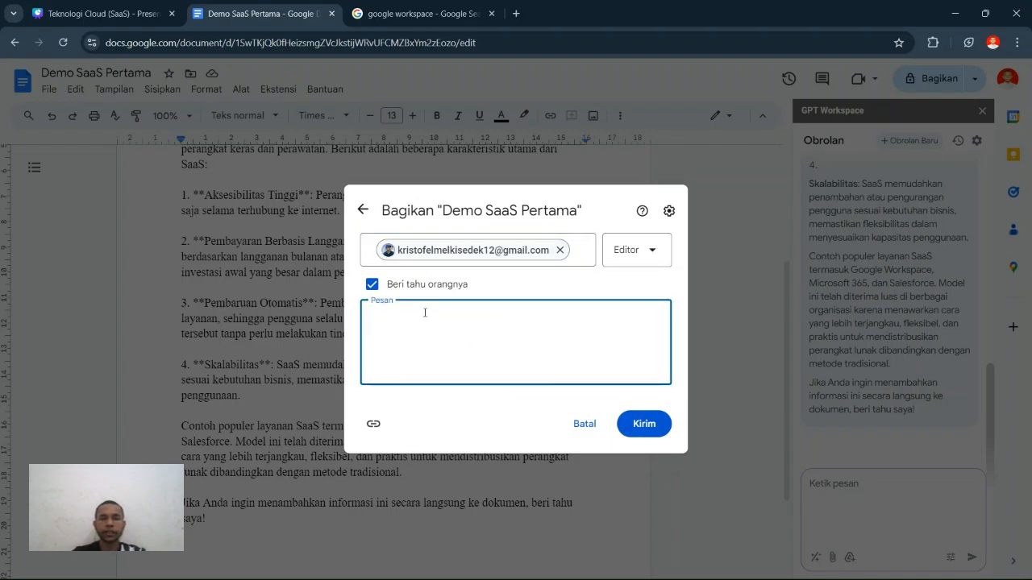
{"action": "type", "text": "Halo kam"}
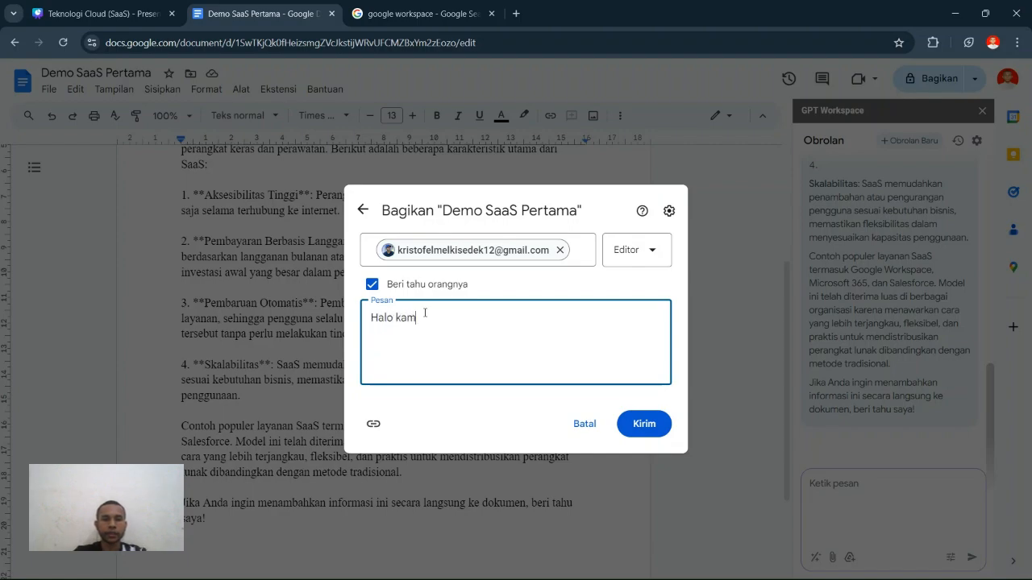
{"action": "type", "text": "u biundang untuk berkola"}
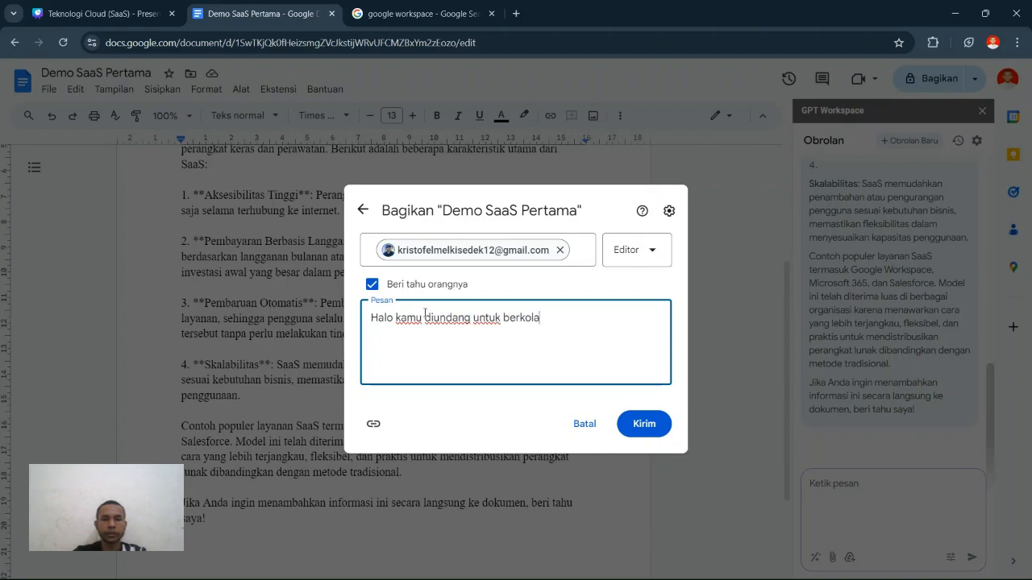
{"action": "type", "text": "borasi"}
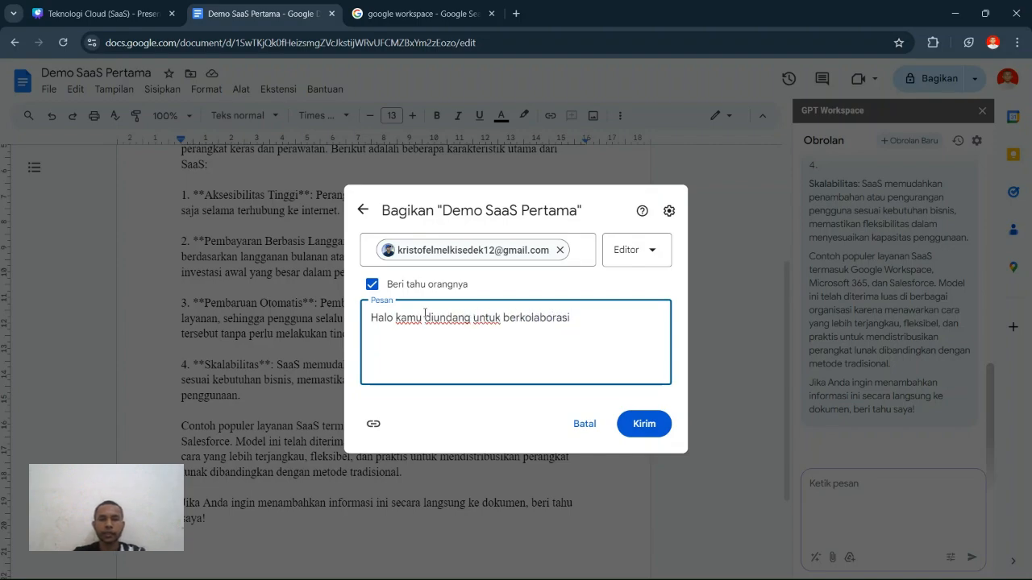
Step: Give the recipient the Editor role and send the sharing invitation
{"action": "left_click", "coordinate": [633, 251]}
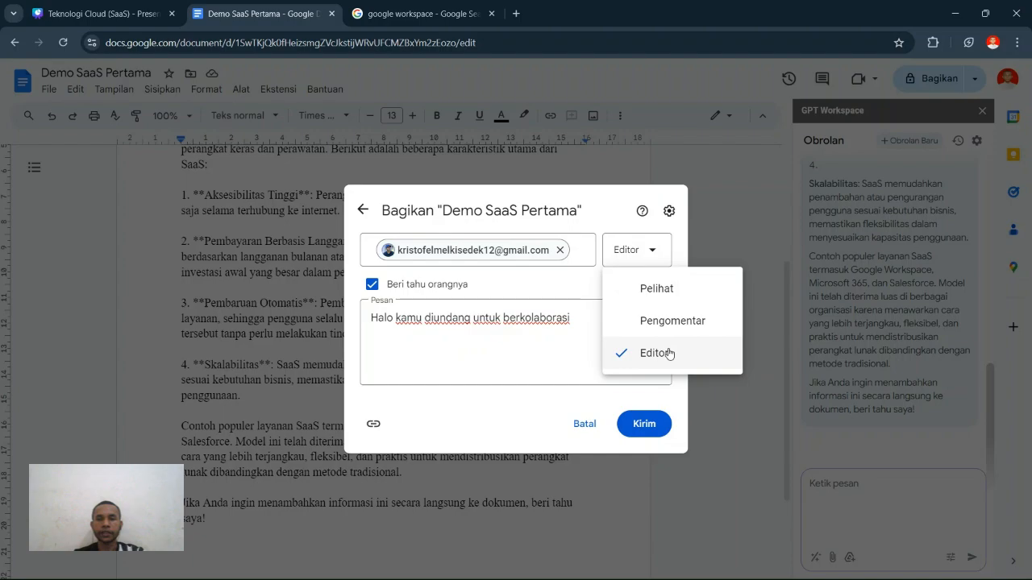
{"action": "left_click", "coordinate": [668, 354]}
{"action": "left_click", "coordinate": [650, 422]}
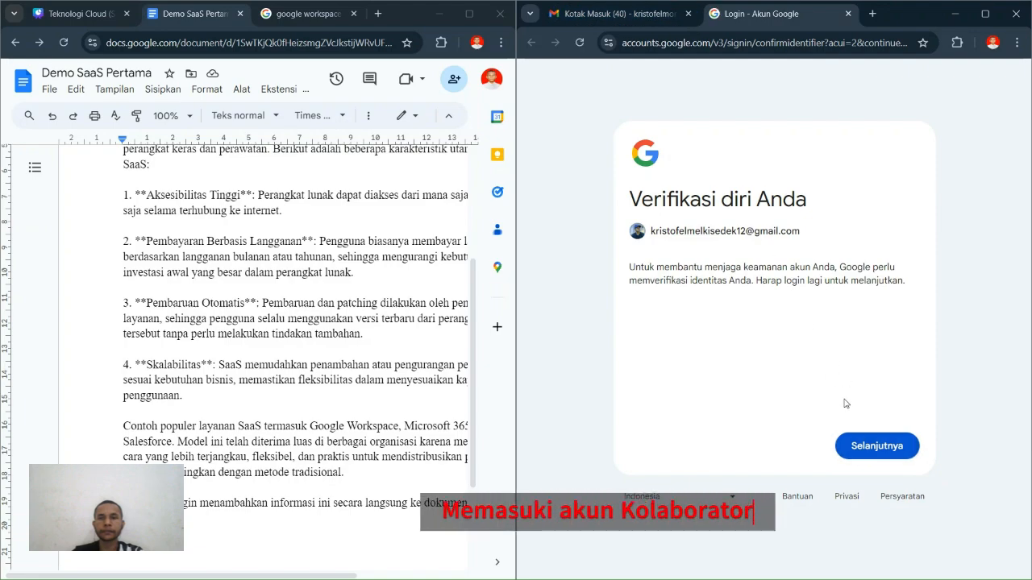
Step: Sign in to the collaborator's Google account with the account password and close the other account's Gmail inbox
{"action": "left_click", "coordinate": [877, 446]}
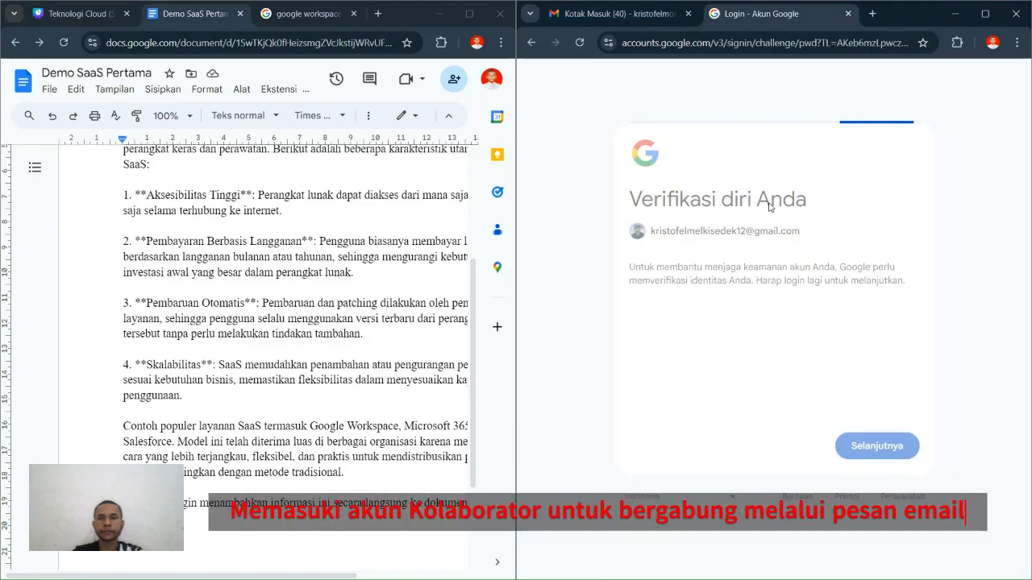
{"action": "type", "text": "********"}
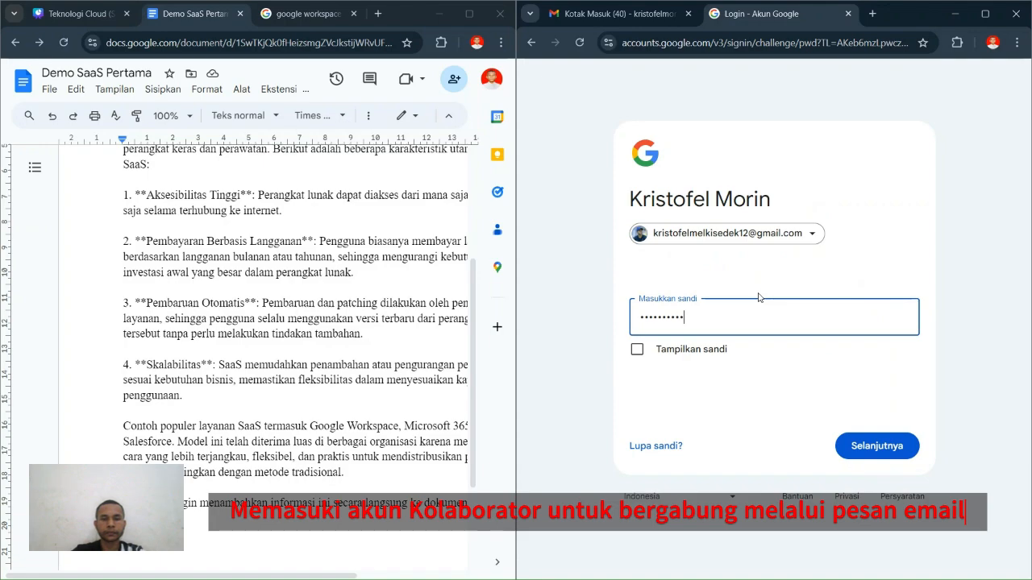
{"action": "key", "text": "Return"}
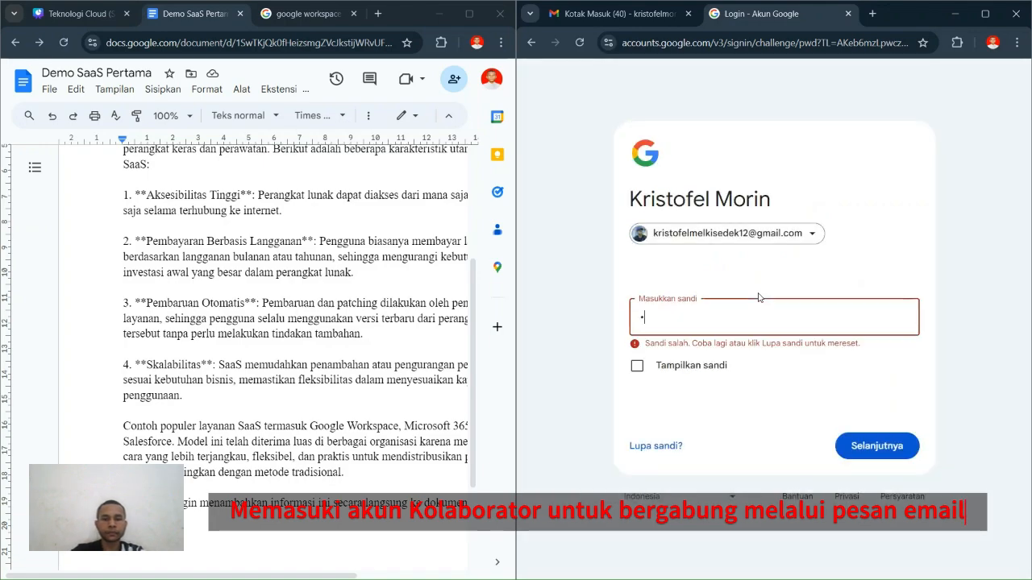
{"action": "type", "text": "**************"}
{"action": "key", "text": "Return"}
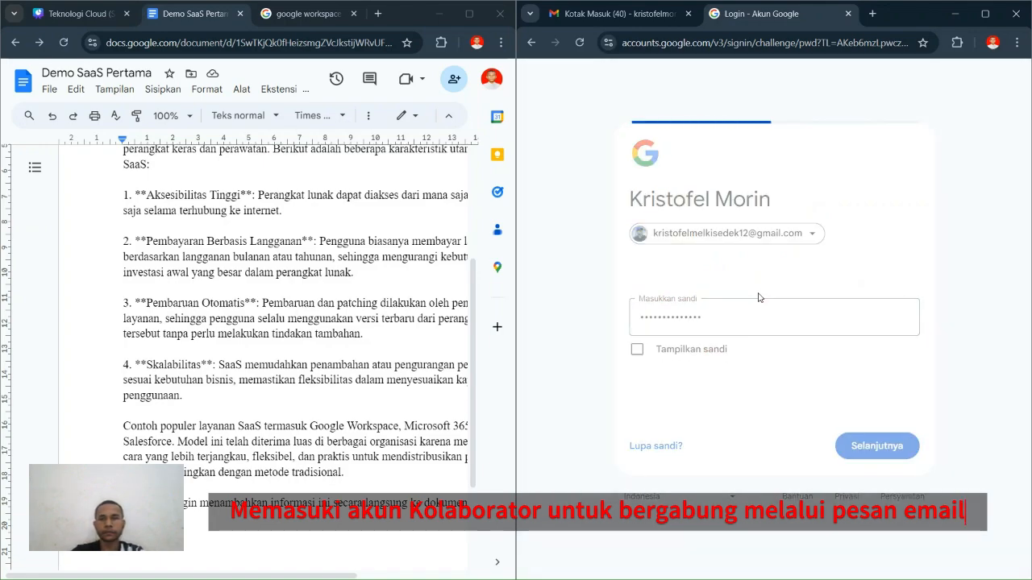
{"action": "left_click", "coordinate": [687, 14]}
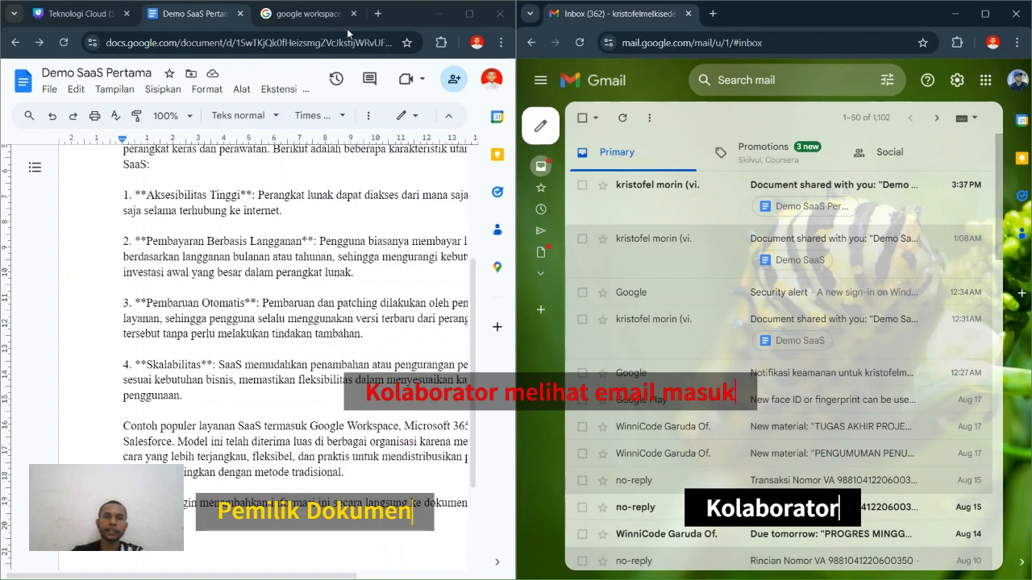
Step: Open the shared "Demo SaaS Pertama" document from the newest invitation e-mail, close the duplicate copy, and accept the signed-in account notice
{"action": "left_click", "coordinate": [845, 189]}
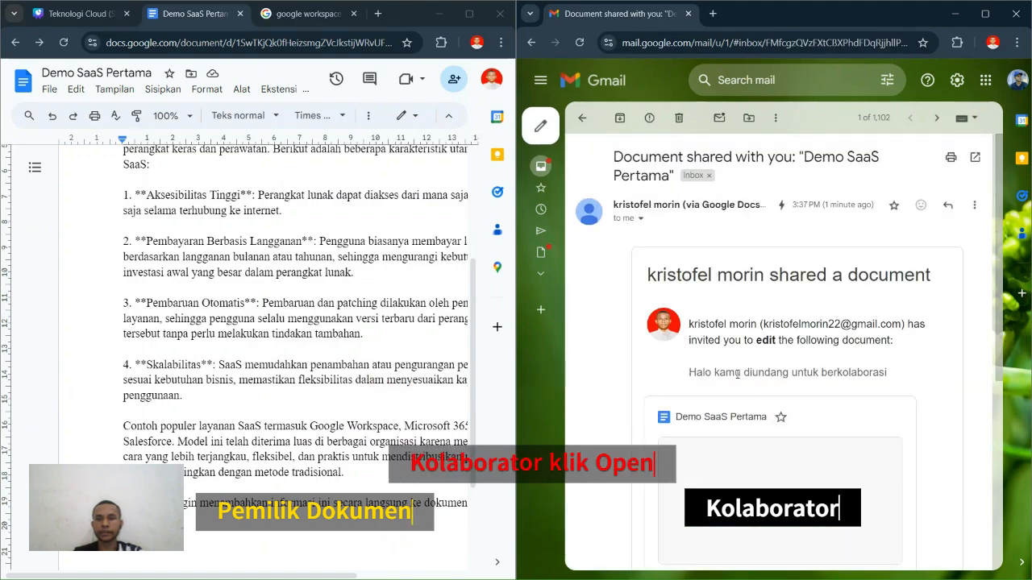
{"action": "scroll", "coordinate": [737, 367], "scroll_direction": "down", "scroll_amount": 1}
{"action": "scroll", "coordinate": [826, 316], "scroll_direction": "down", "scroll_amount": 2}
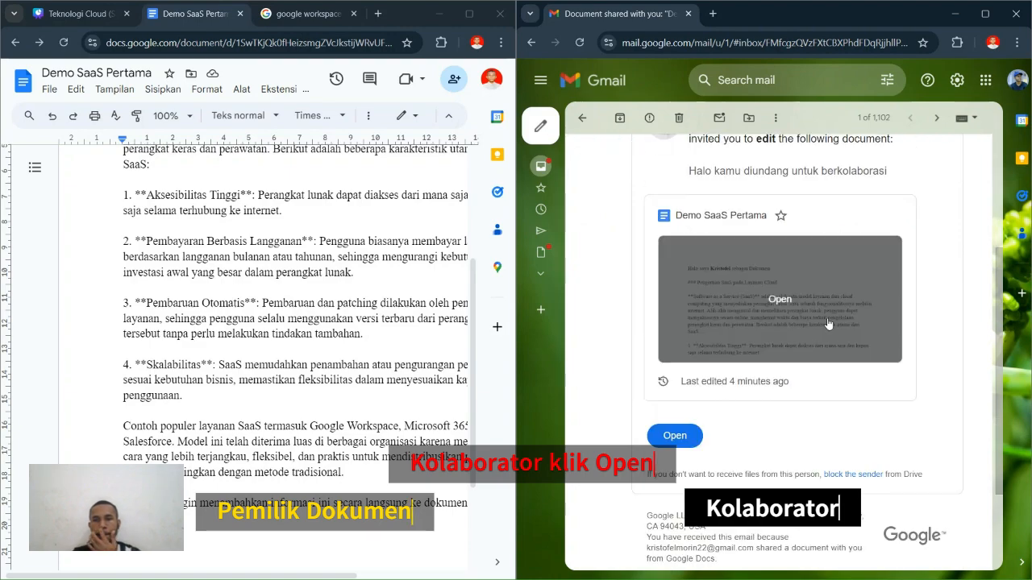
{"action": "left_click", "coordinate": [675, 435]}
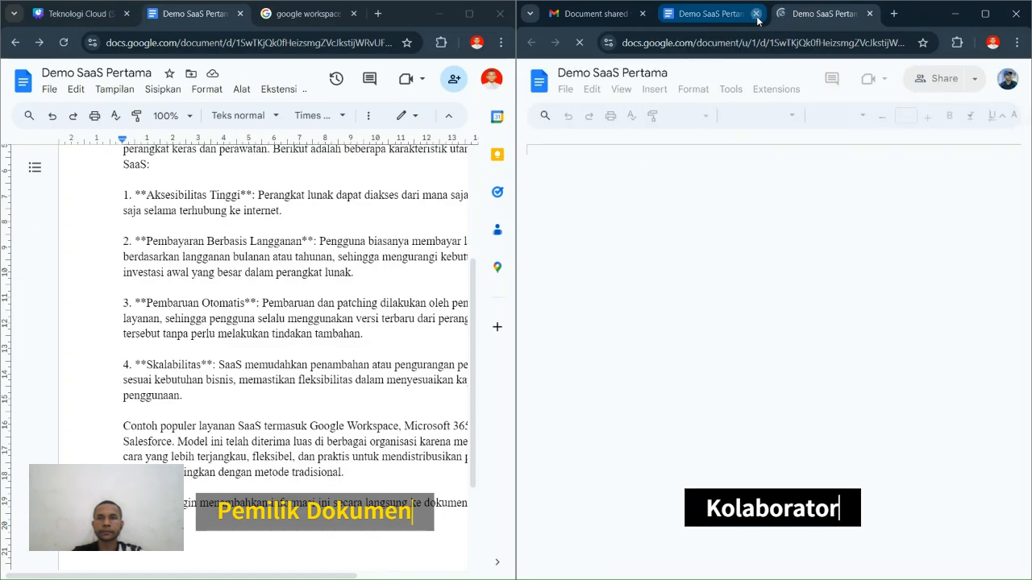
{"action": "left_click", "coordinate": [756, 13]}
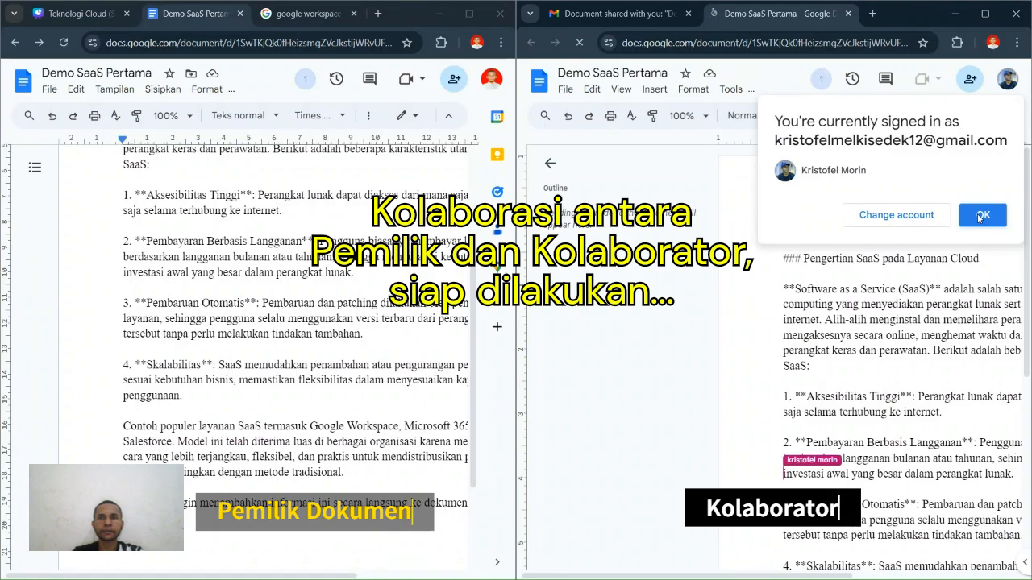
{"action": "left_click", "coordinate": [981, 215]}
Step: In the collaborator's copy, insert a page break after the document's last paragraph and write "Hallo Saya Rekan Kerja Anda" on the new page
{"action": "left_click_drag", "start_coordinate": [662, 476], "coordinate": [641, 355]}
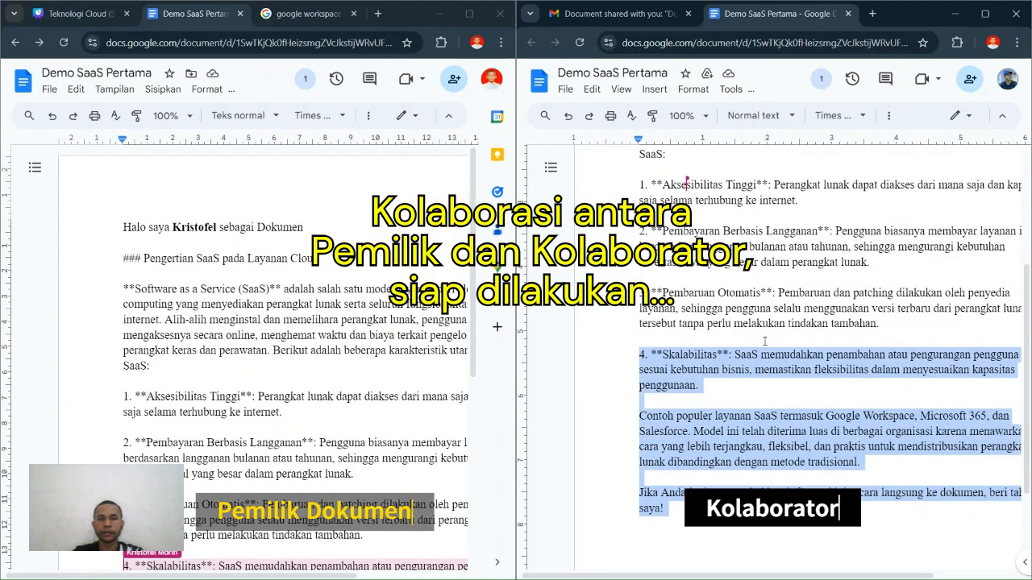
{"action": "scroll", "coordinate": [341, 314], "scroll_direction": "down", "scroll_amount": 3}
{"action": "left_click", "coordinate": [726, 525]}
{"action": "scroll", "coordinate": [756, 399], "scroll_direction": "up", "scroll_amount": 1}
{"action": "scroll", "coordinate": [756, 399], "scroll_direction": "down", "scroll_amount": 3}
{"action": "key", "text": "ctrl+Return"}
{"action": "type", "text": "Hallo Saya sebagai Rekan Kerja Anda"}
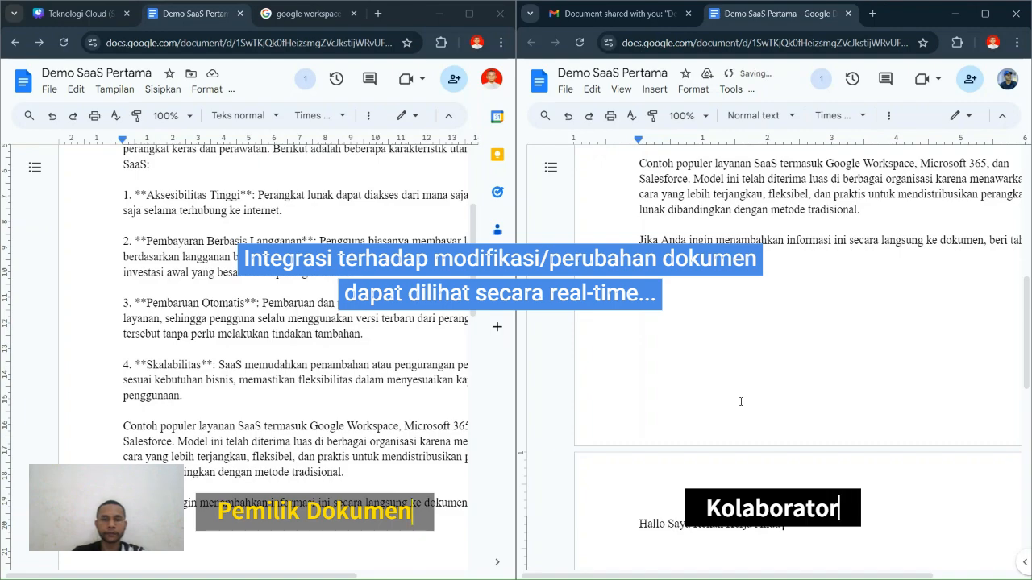
Step: View the new page in the owner's copy, and extend the collaborator's line with ". Saya akan membantu anda"
{"action": "scroll", "coordinate": [238, 383], "scroll_direction": "down", "scroll_amount": 5}
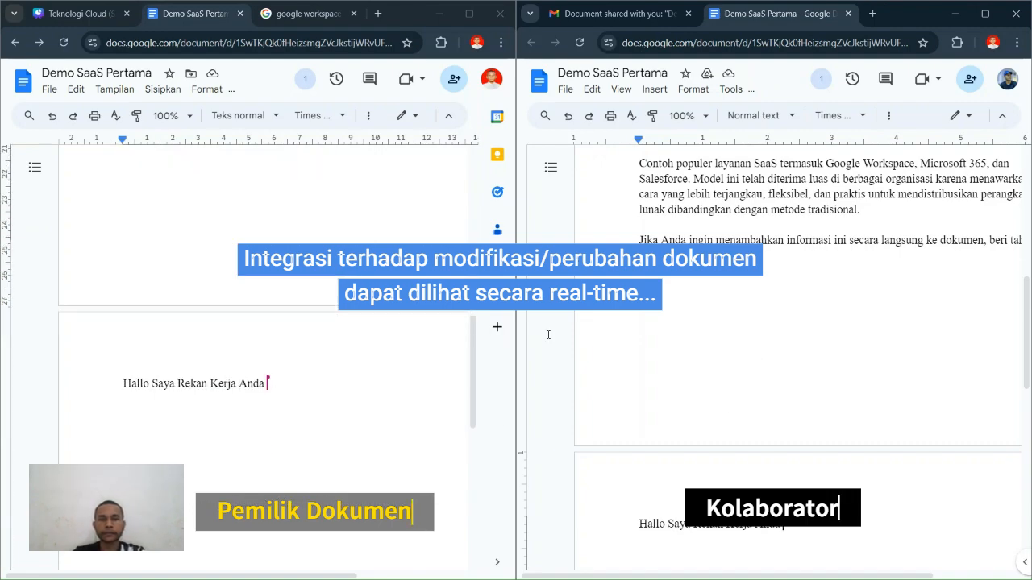
{"action": "scroll", "coordinate": [726, 363], "scroll_direction": "down", "scroll_amount": 3}
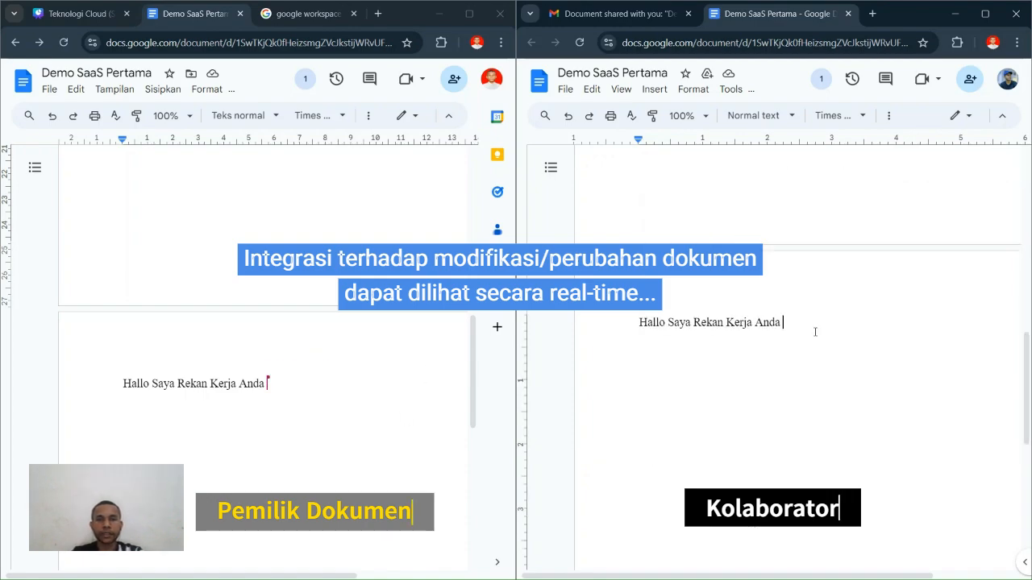
{"action": "type", "text": "."}
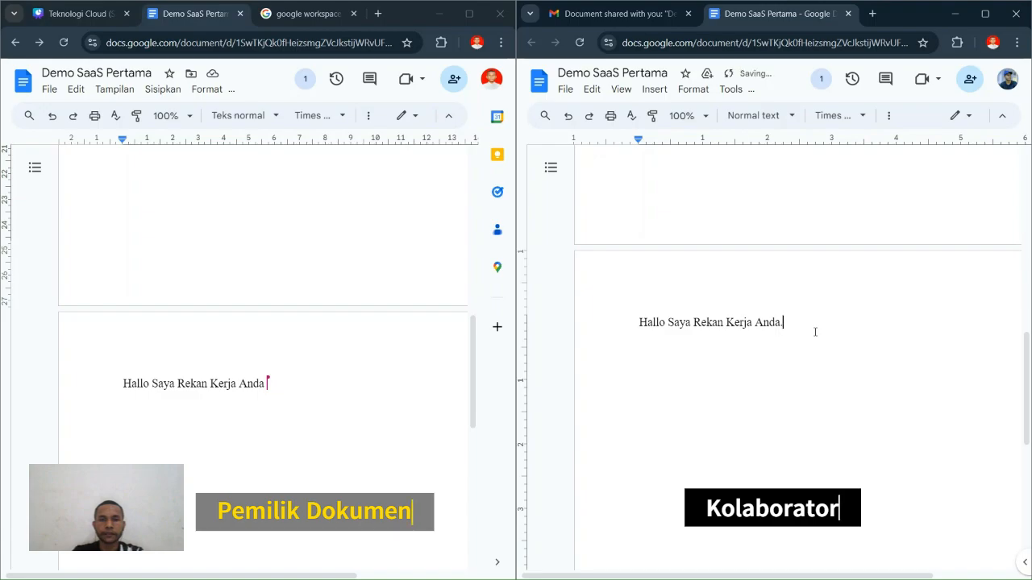
{"action": "type", "text": " Saya akan membantu anda"}
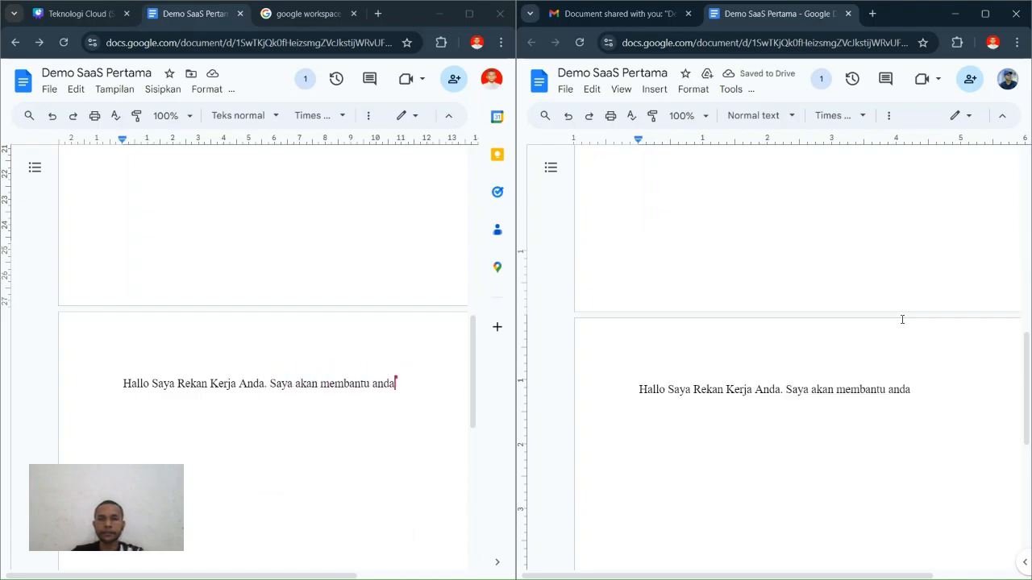
Step: Review the document's earlier text in the collaborator's copy and maximize the document owner's browser window
{"action": "key", "text": "ctrl+v"}
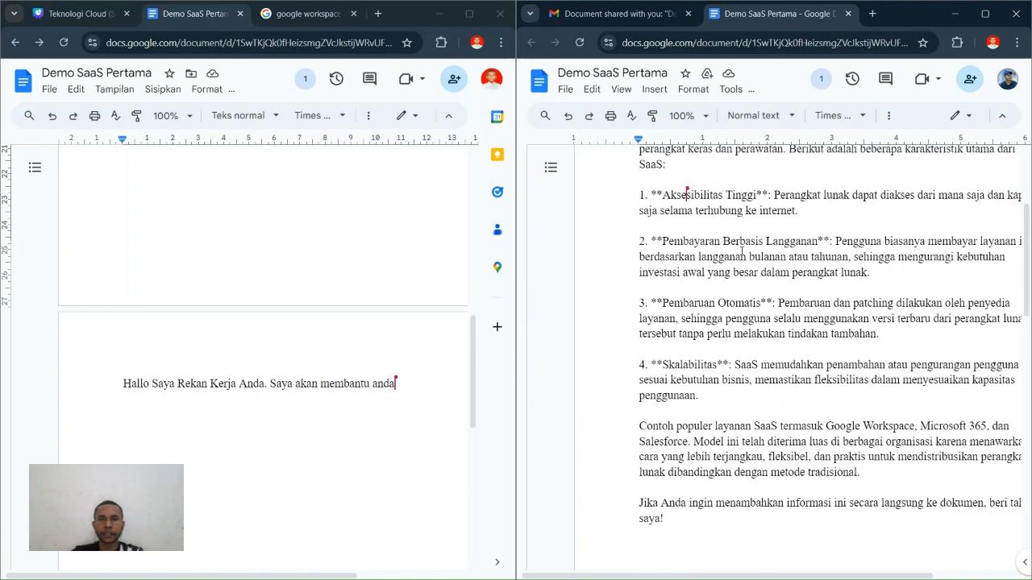
{"action": "left_click", "coordinate": [470, 14]}
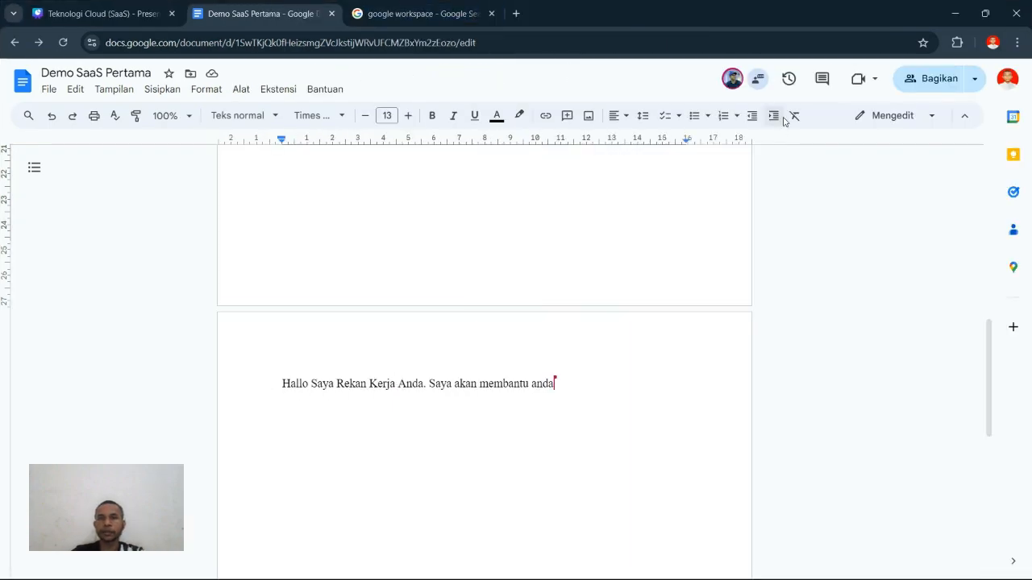